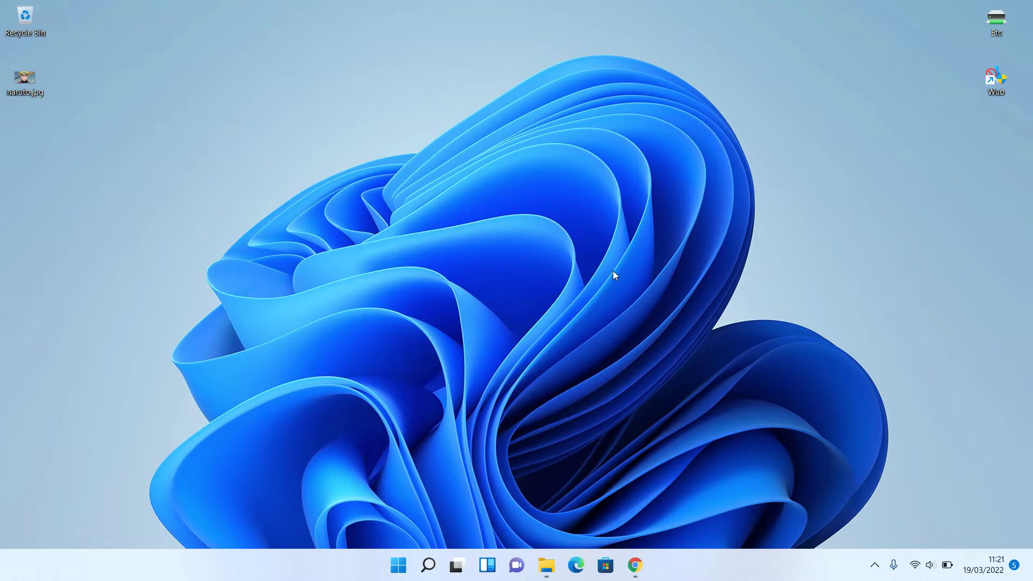
click(399, 565)
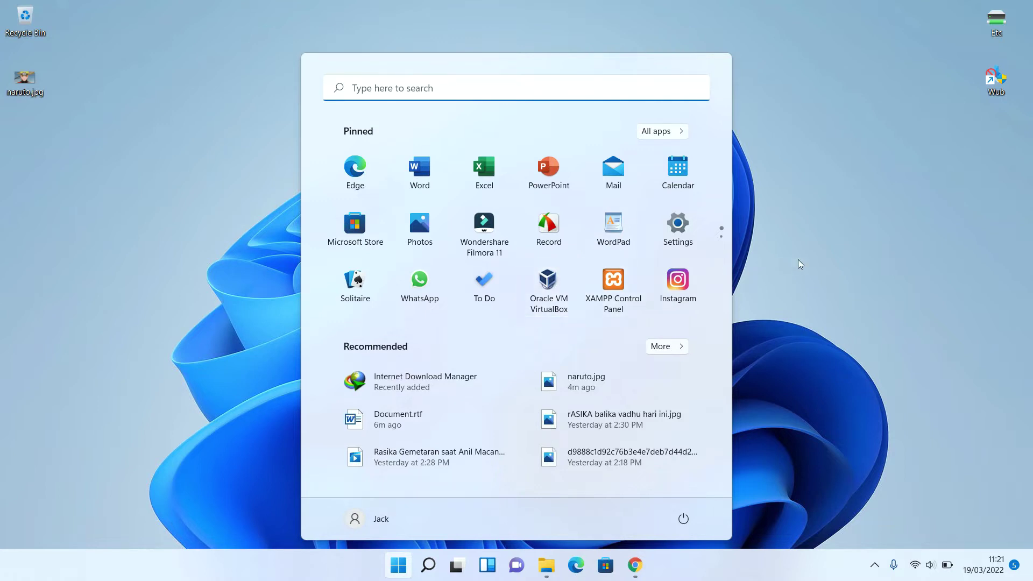
click(875, 318)
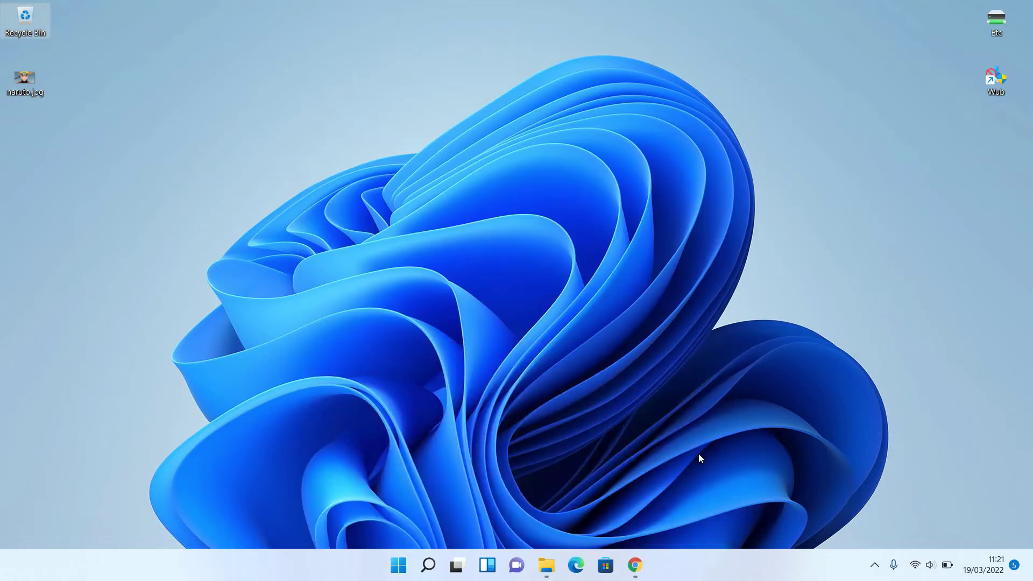
- Switch to Chrome and launch Clipchamp - Video Editor through the Microsoft Store link on the Clipchamp for Windows page
click(636, 565)
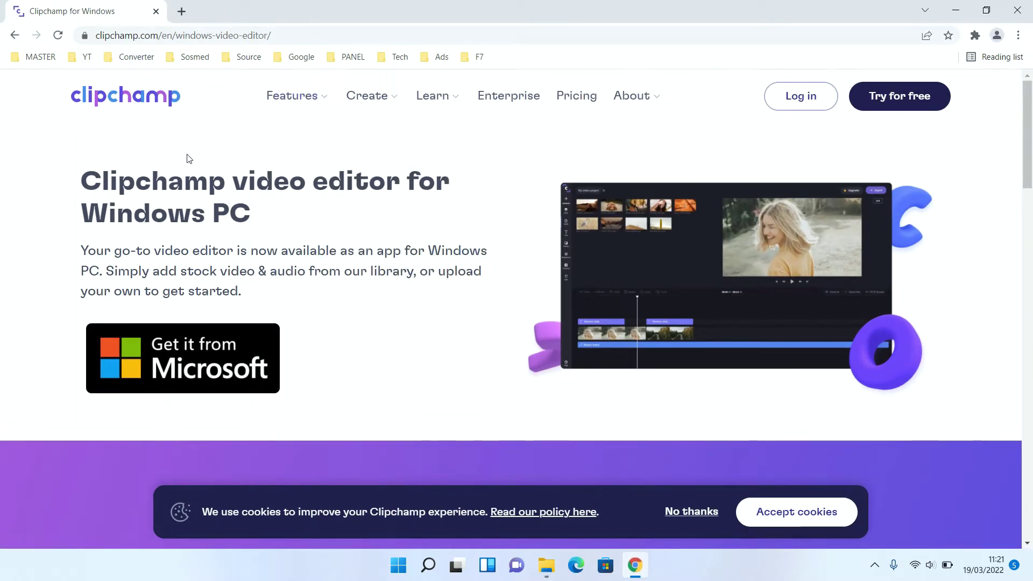
click(189, 361)
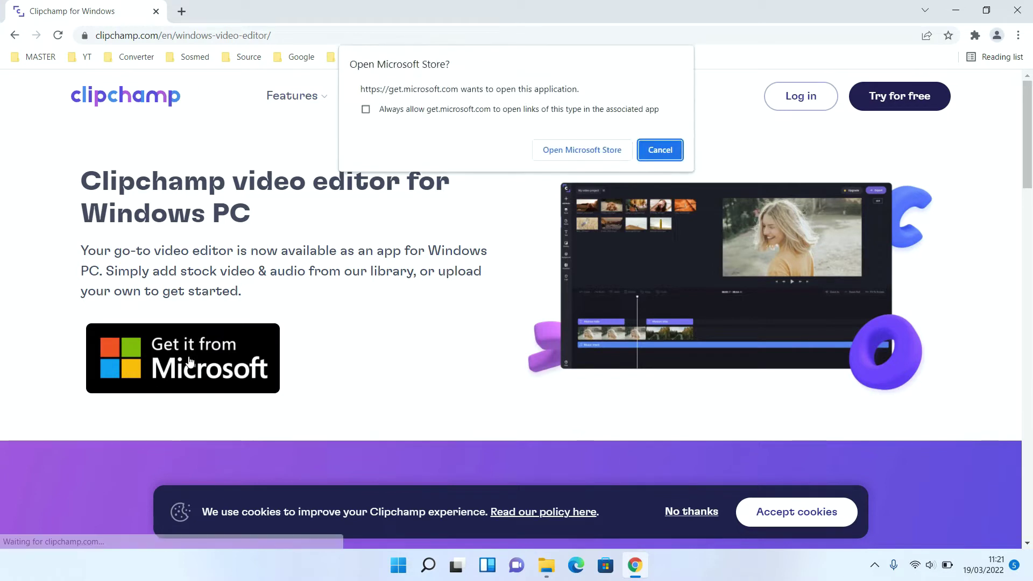
click(572, 157)
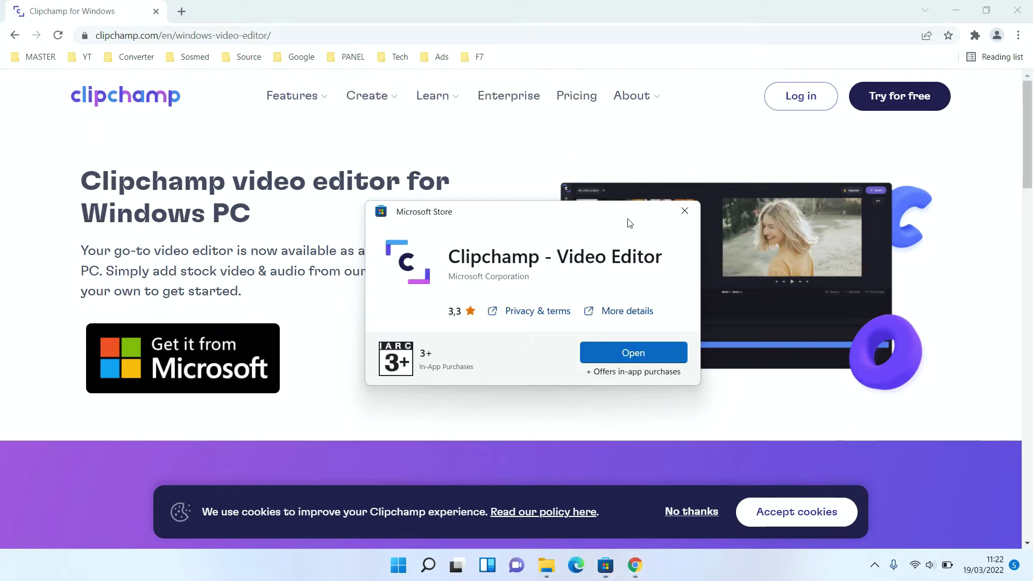
click(637, 353)
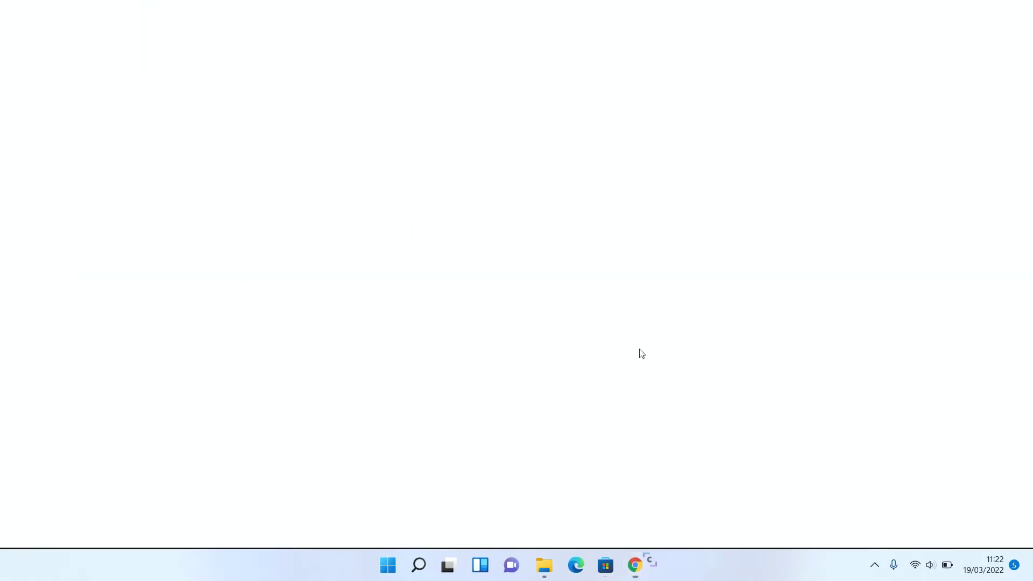
- Minimize the browser, bring the Clipchamp window to the front and create a new video
click(955, 11)
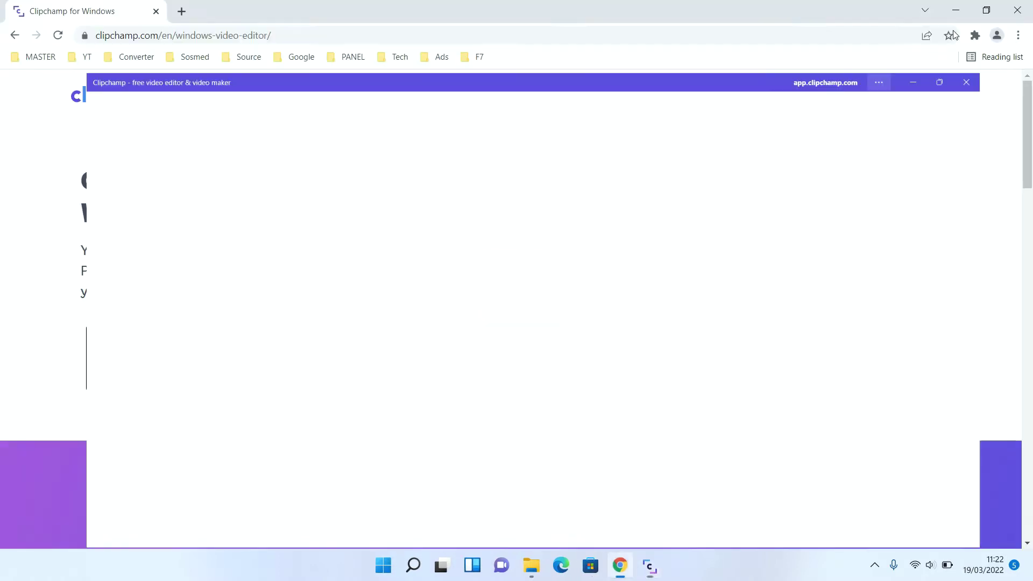
click(982, 17)
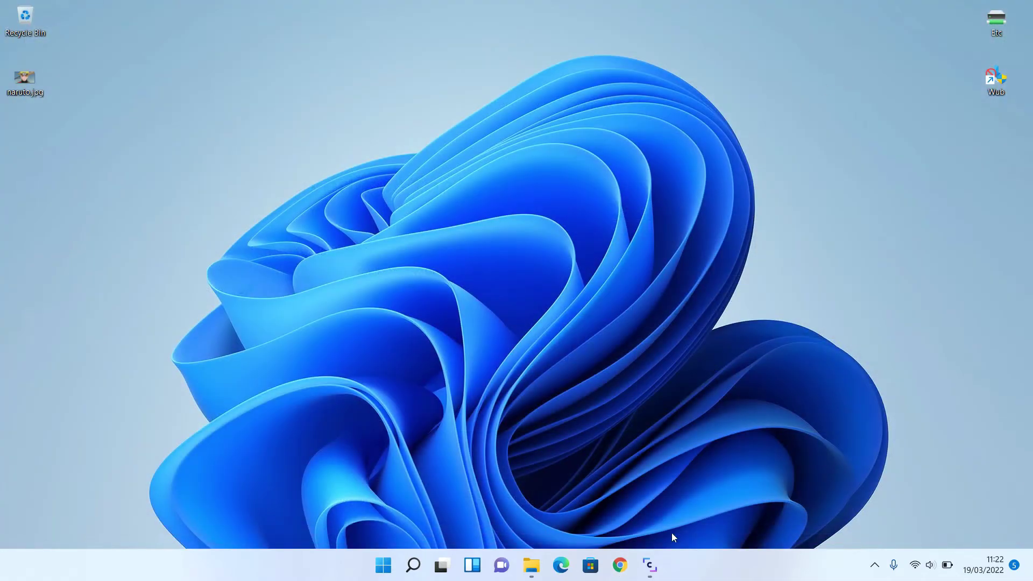
click(650, 564)
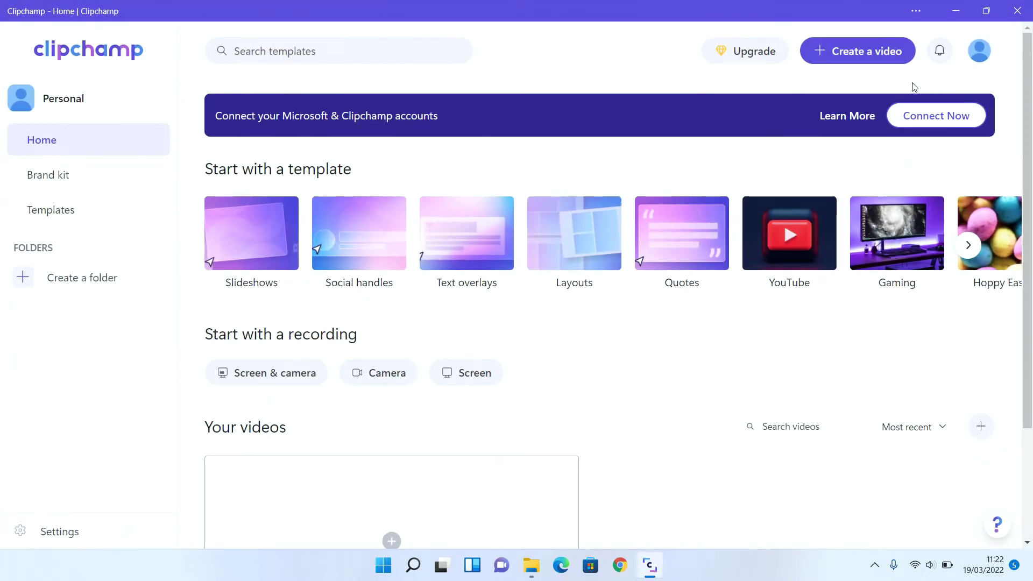
click(847, 54)
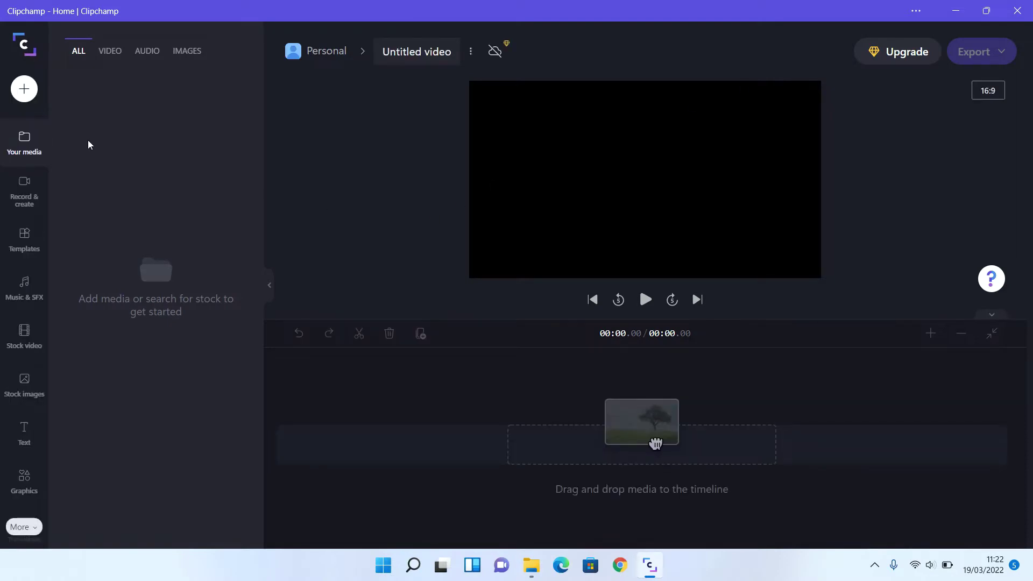
- Import naruto.jpg from the Desktop and place it at the start of the timeline
click(24, 89)
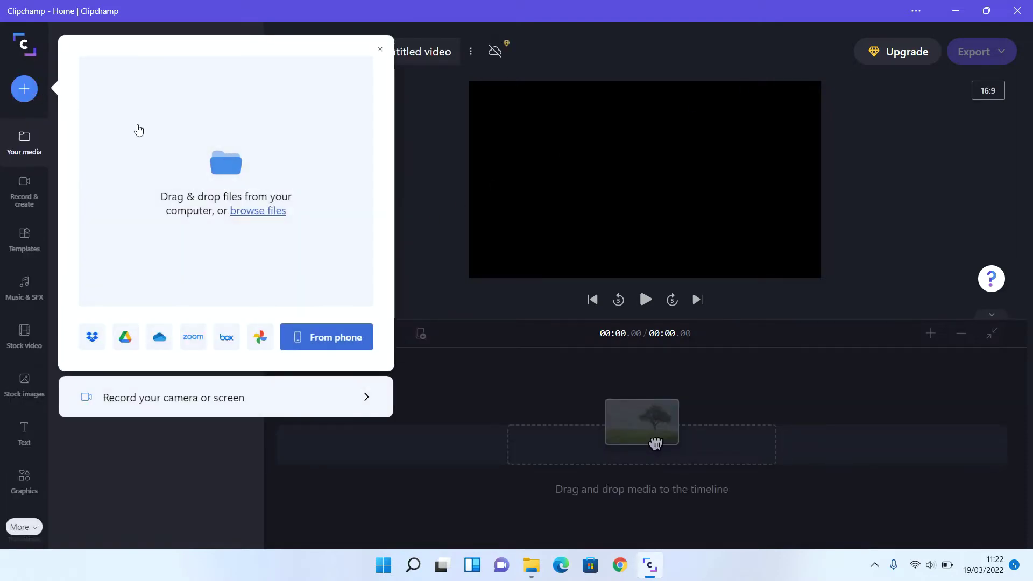
click(257, 211)
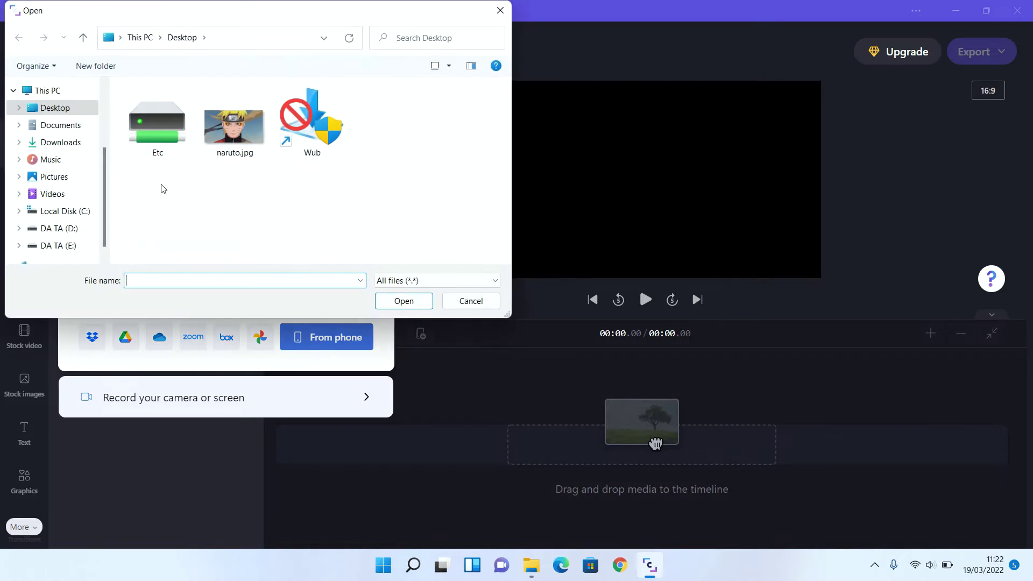
double_click(234, 134)
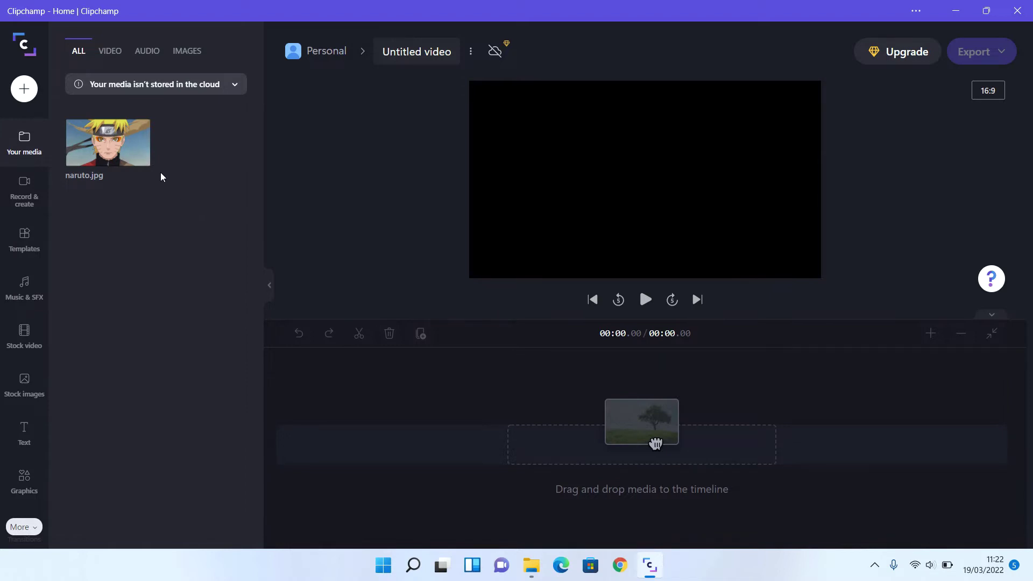
mouse_move(110, 140)
drag(119, 150, 528, 445)
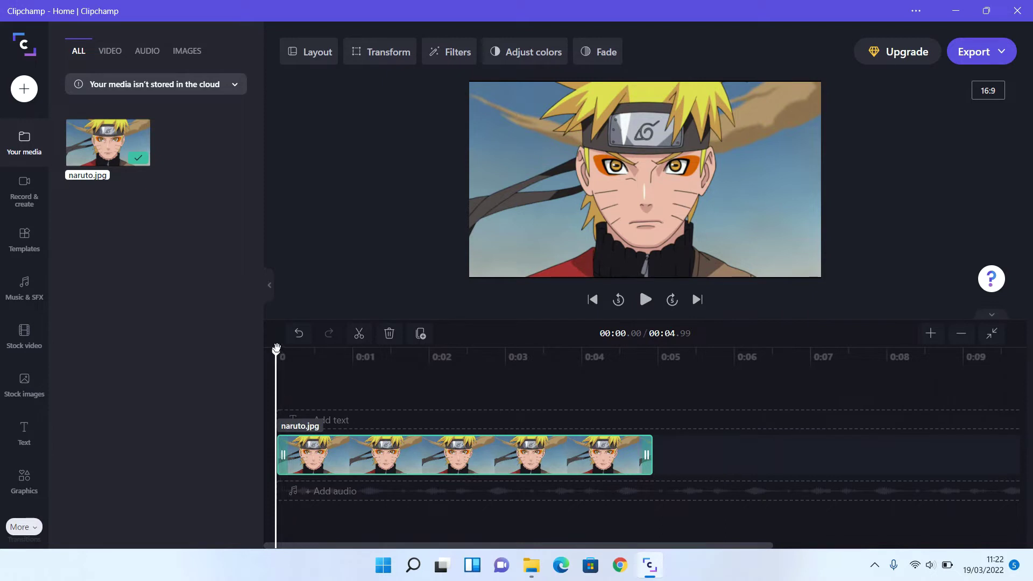
- Split the naruto.jpg clip at about 1.68 s and shift its second part to leave a gap of about 0.7 s
drag(275, 352, 404, 352)
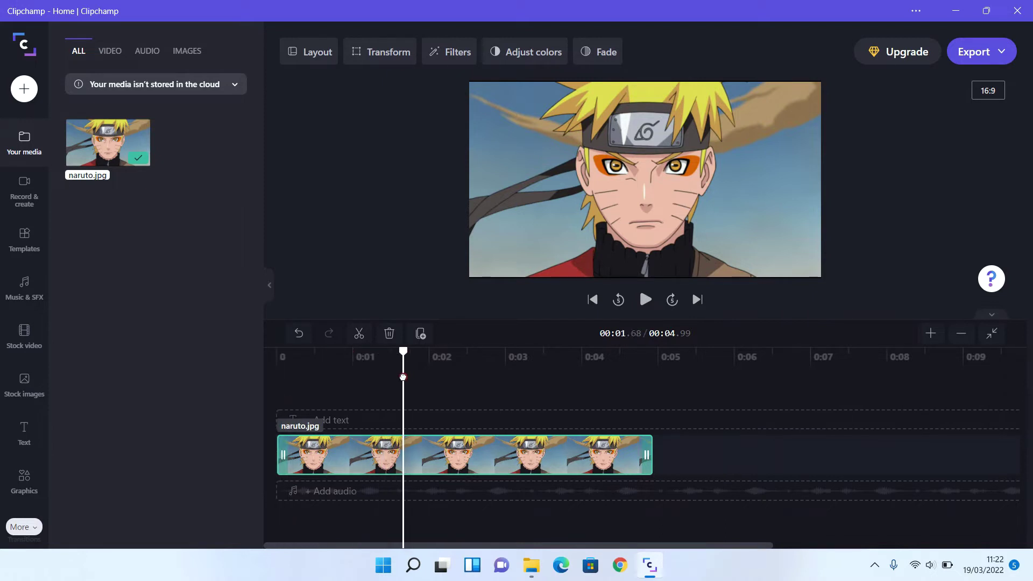
right_click(412, 446)
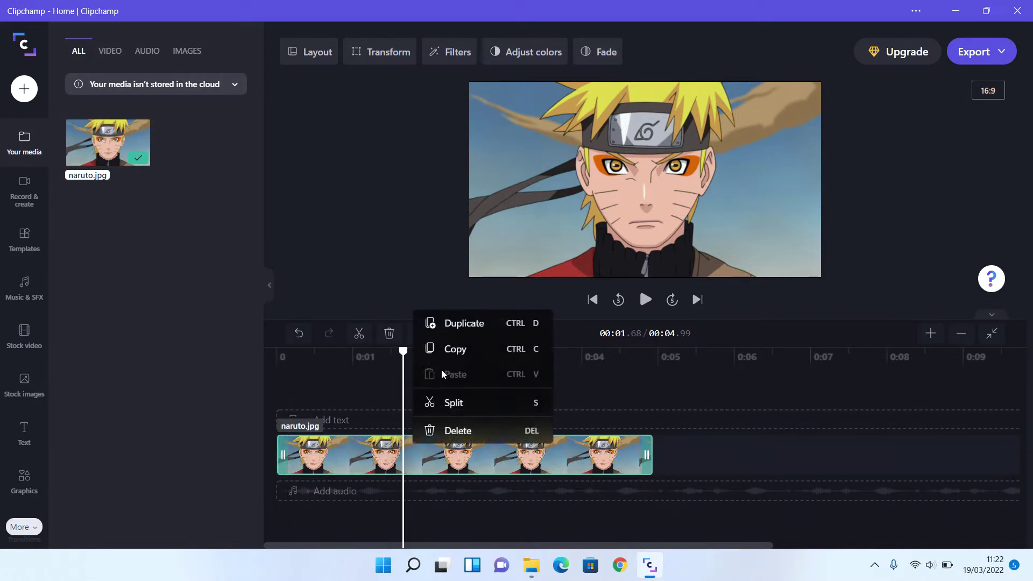
click(457, 401)
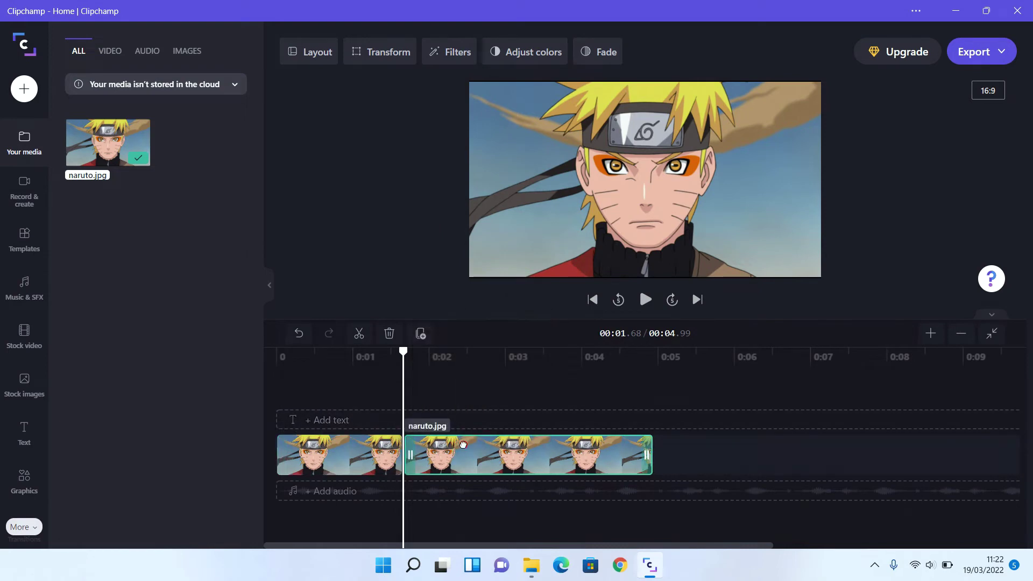
drag(446, 448, 506, 454)
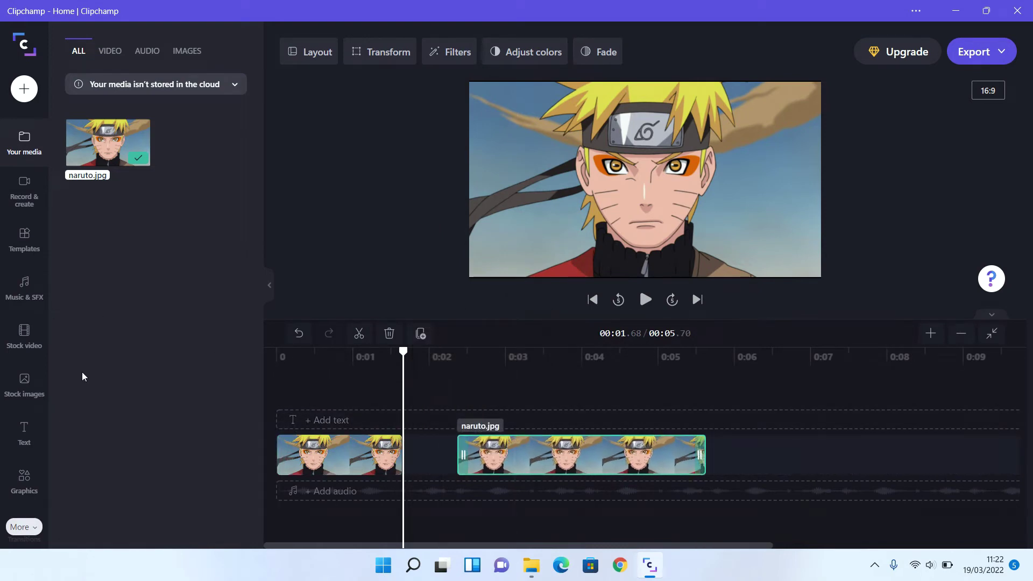
- Add a Clean title above the clips starting at about 0.2 s and set its text to "This Is Naruto"
click(32, 430)
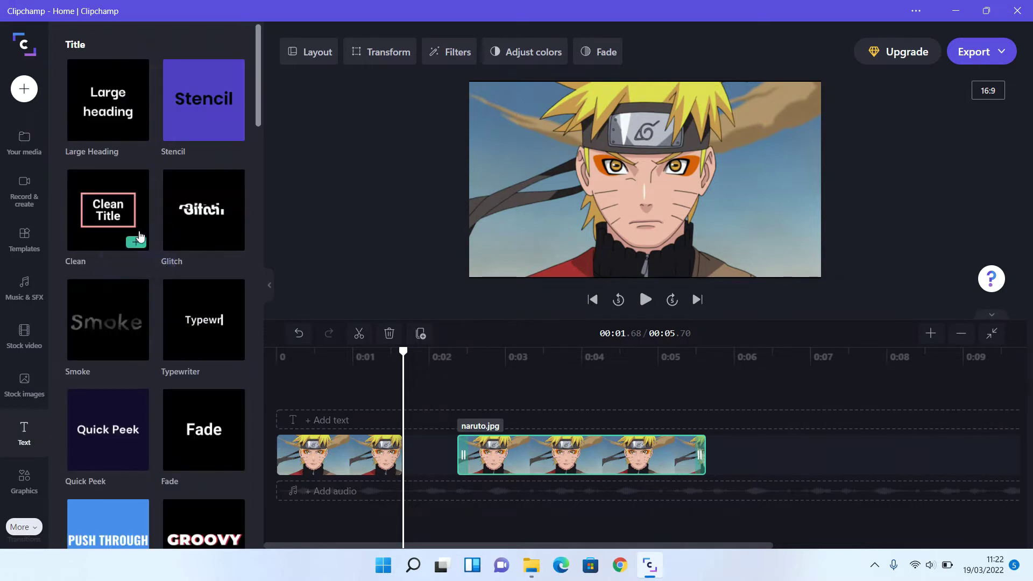
drag(146, 242, 345, 411)
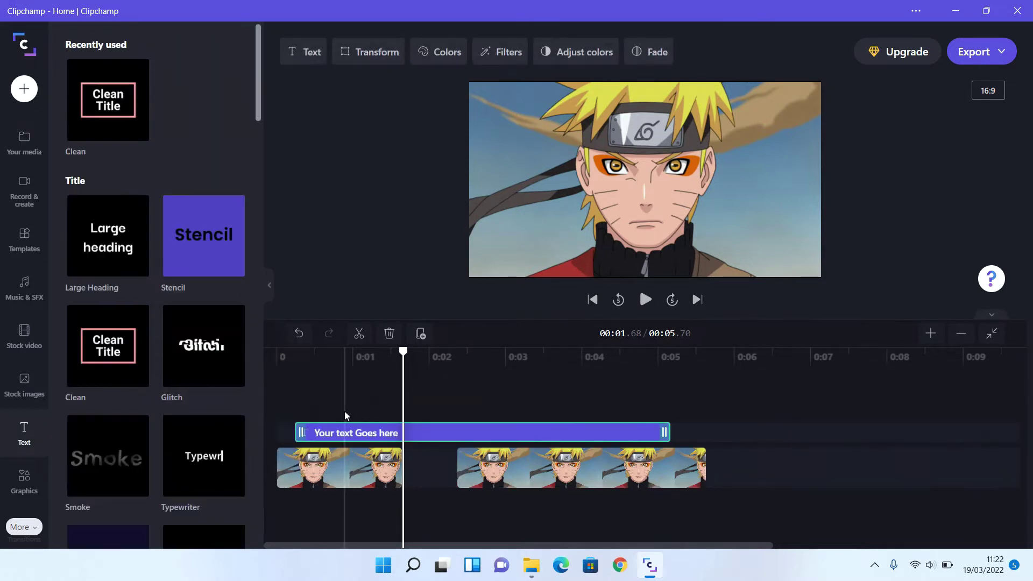
click(368, 430)
click(645, 177)
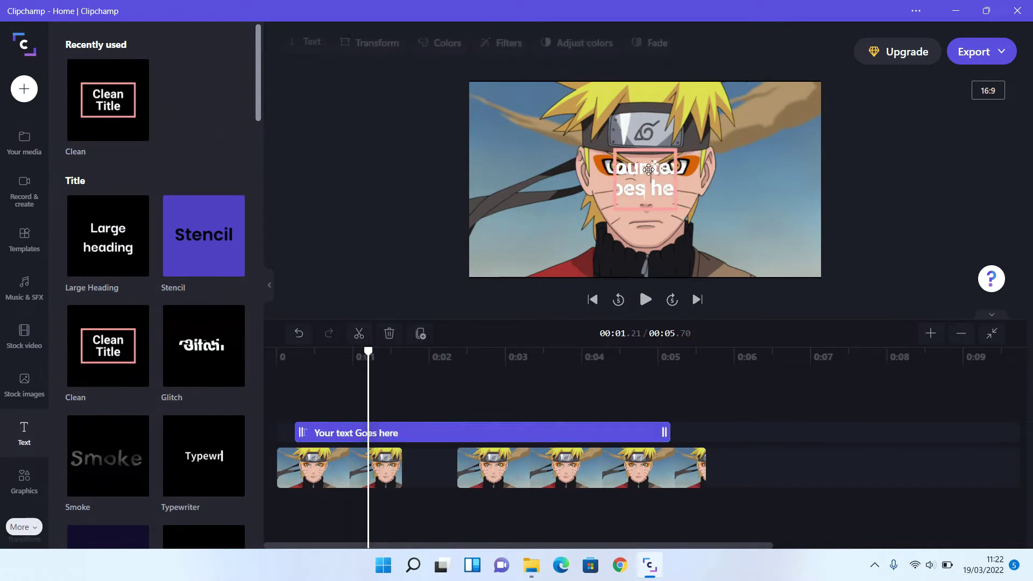
drag(309, 130, 227, 84)
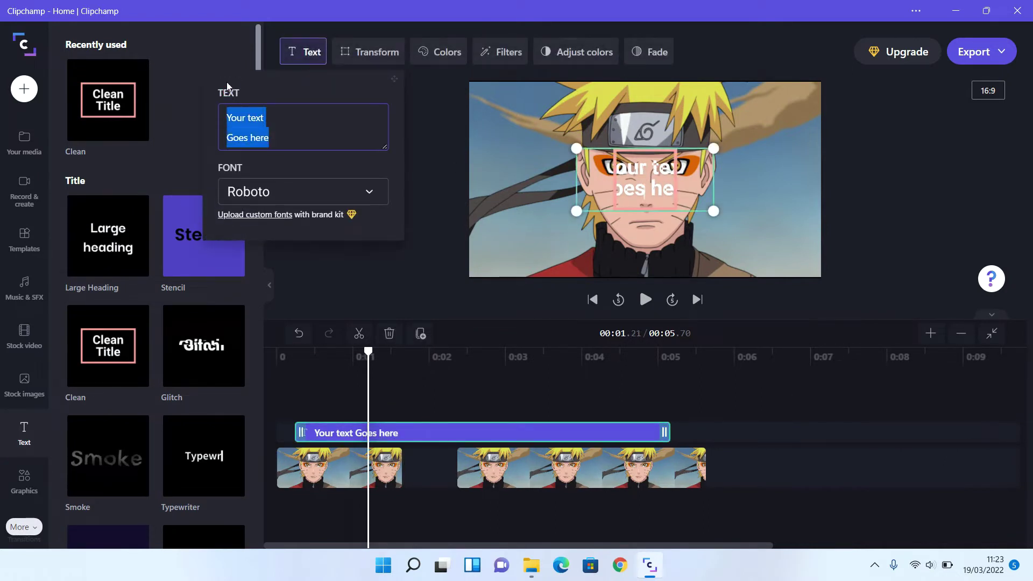
text(This I)
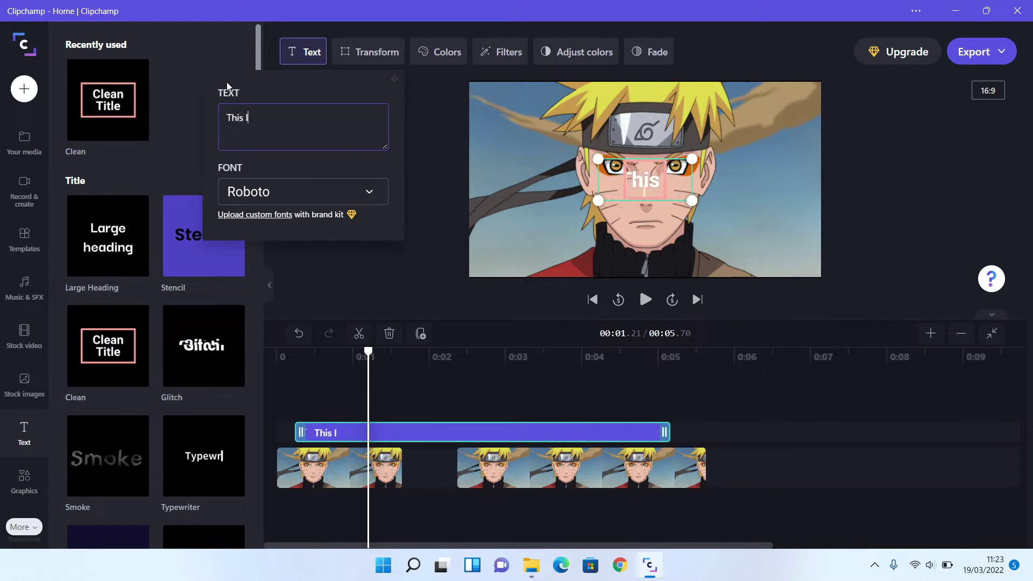
text(s Naruto)
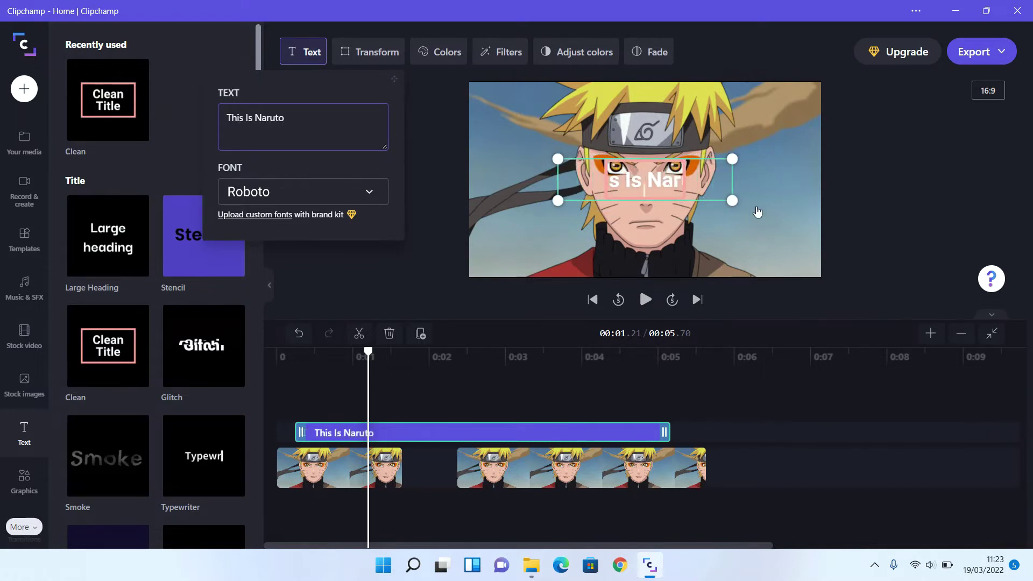
- Enlarge the "This Is Naruto" title in the preview and set its font to Chicle
drag(733, 201, 795, 215)
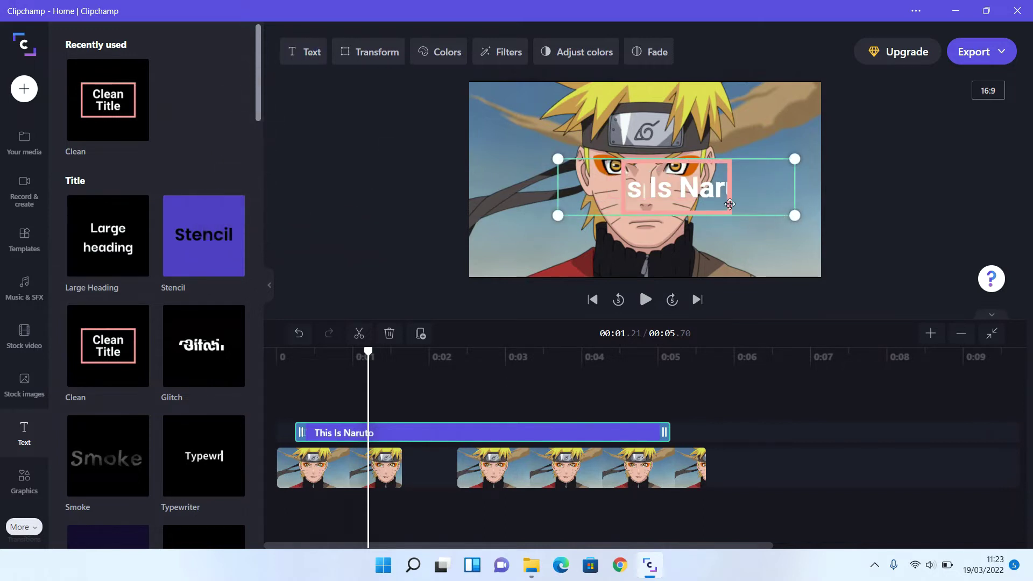
drag(558, 216, 499, 230)
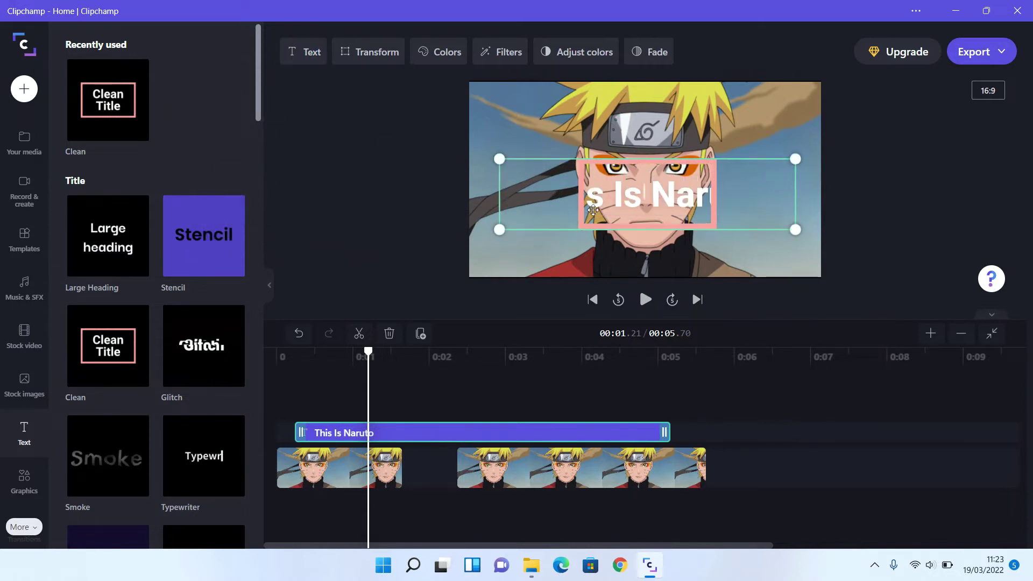
double_click(662, 199)
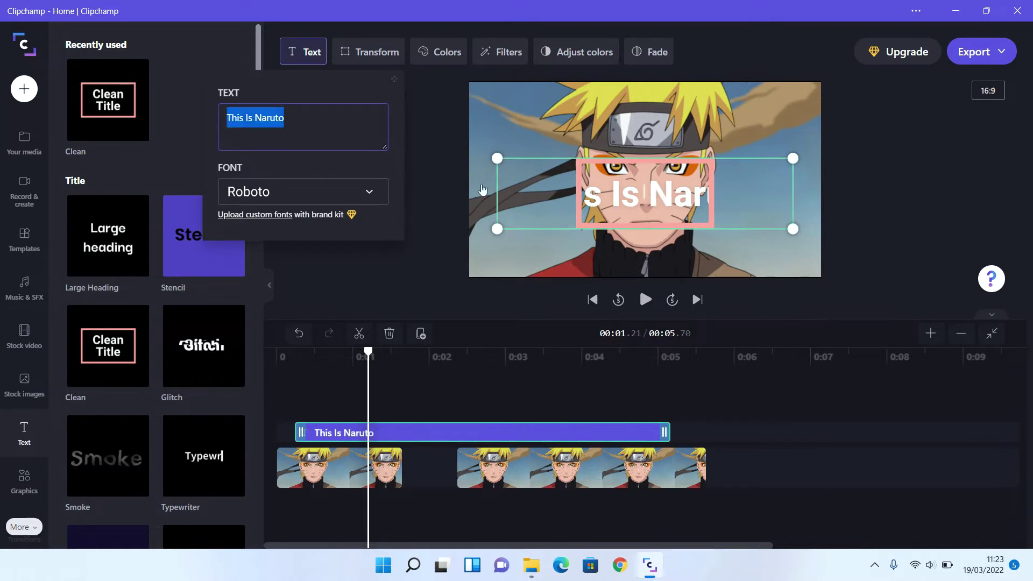
click(370, 200)
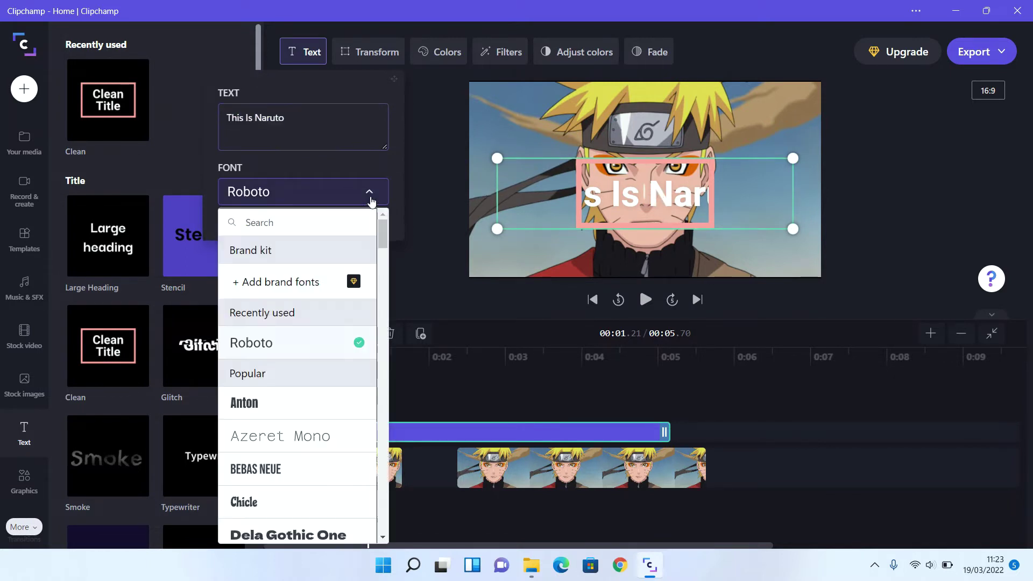
scroll(323, 314, down, 2)
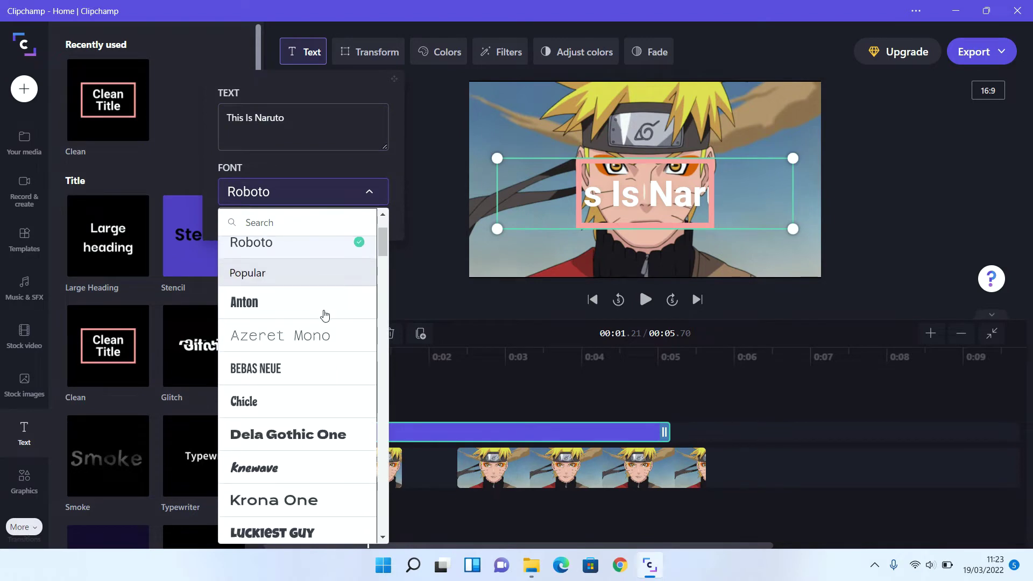
click(287, 407)
click(692, 261)
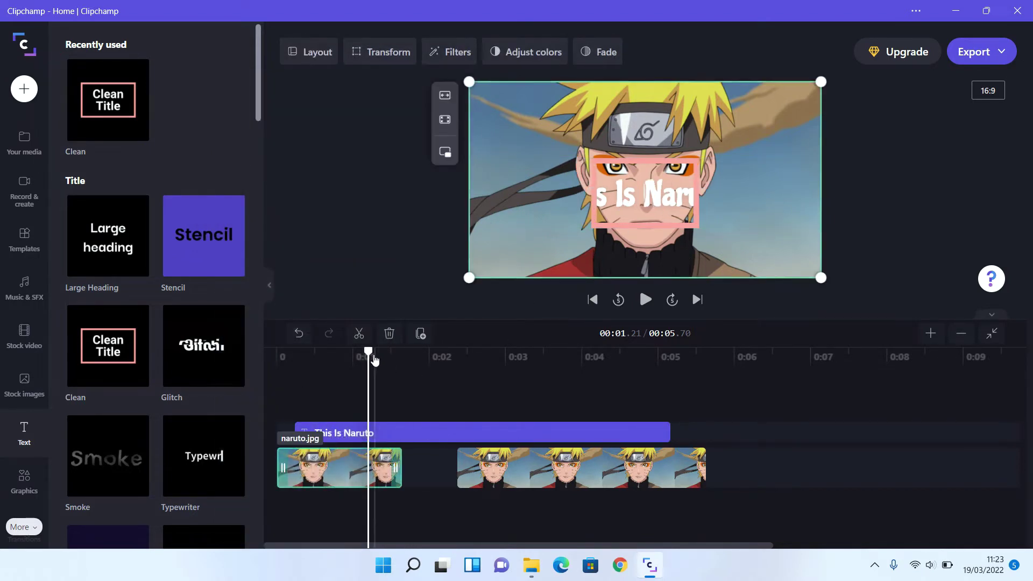
- Add the Total Lofi Chill music track to the timeline at about 0.5 s and play the video
drag(369, 352, 318, 355)
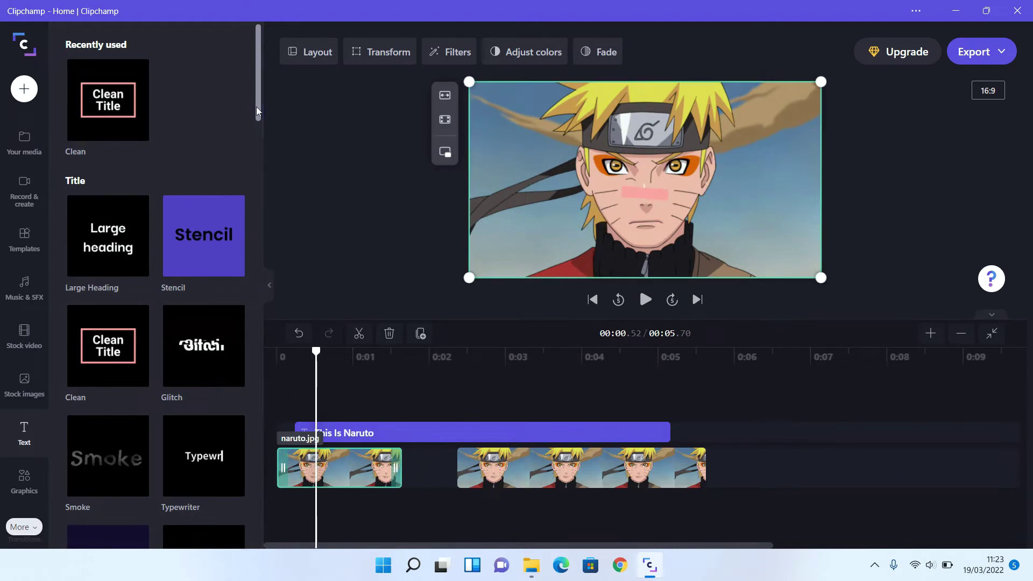
click(23, 291)
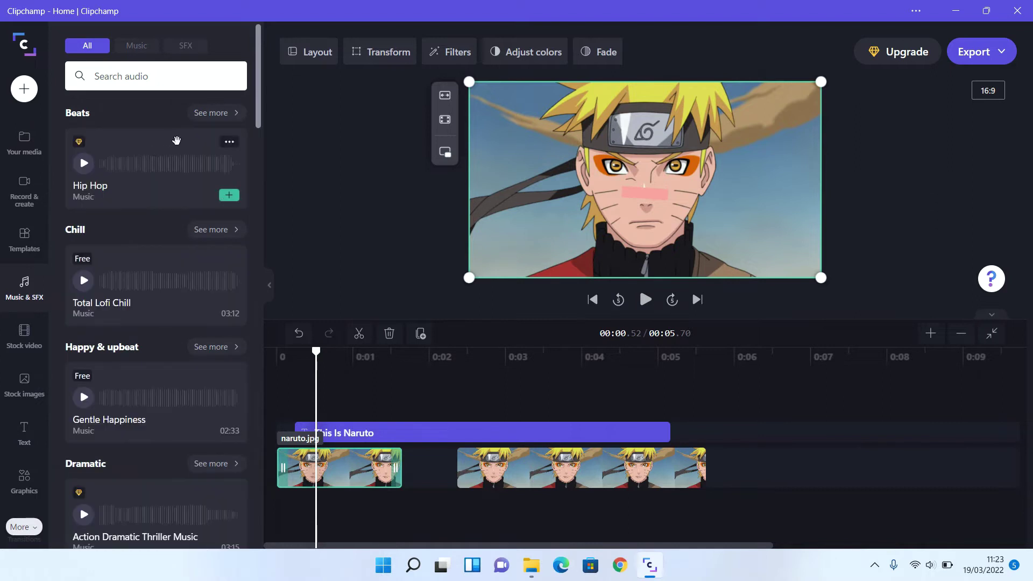
scroll(182, 215, down, 2)
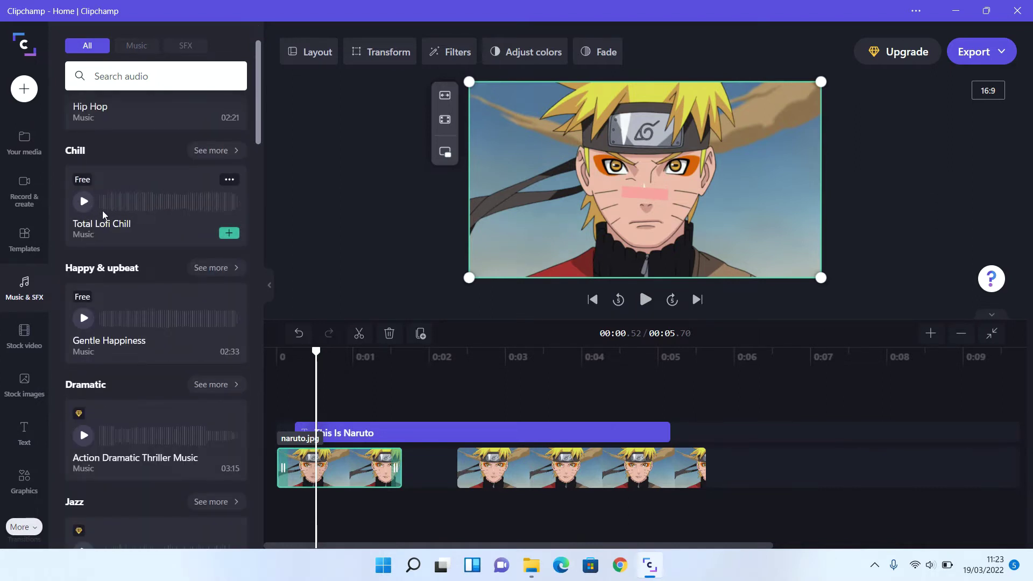
click(229, 233)
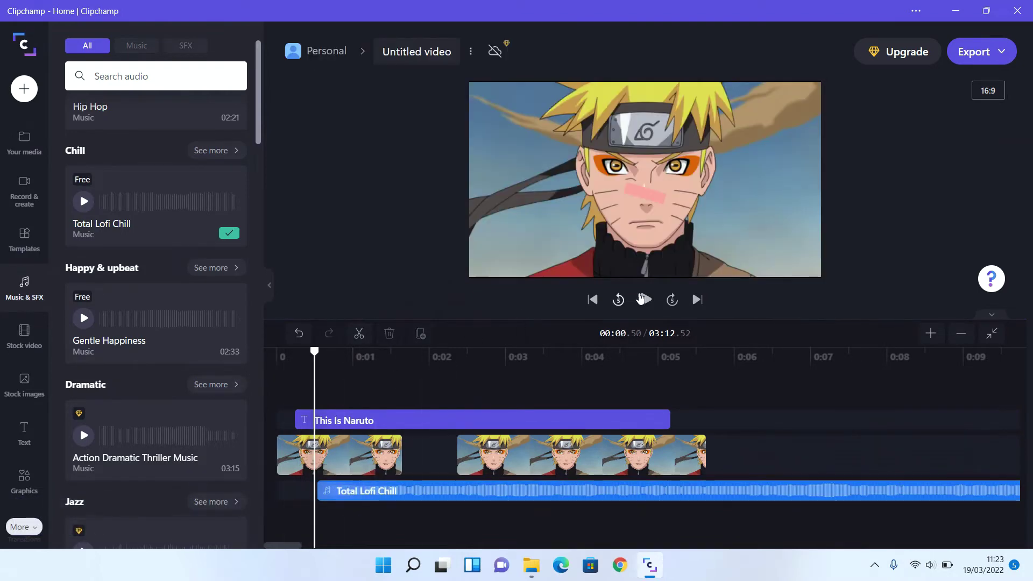
click(645, 300)
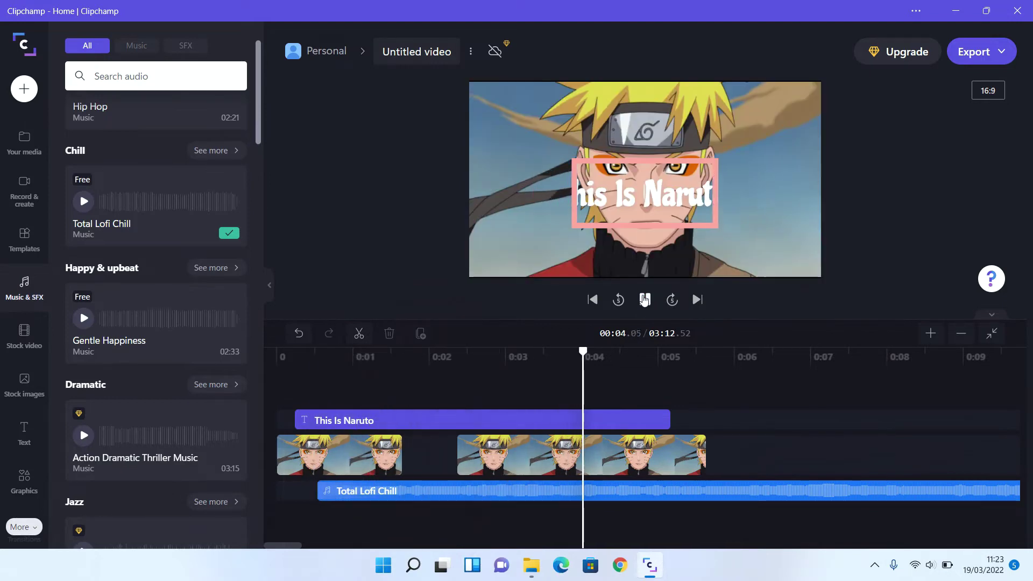
- Pause the video and examine the available stock images and transitions
click(645, 300)
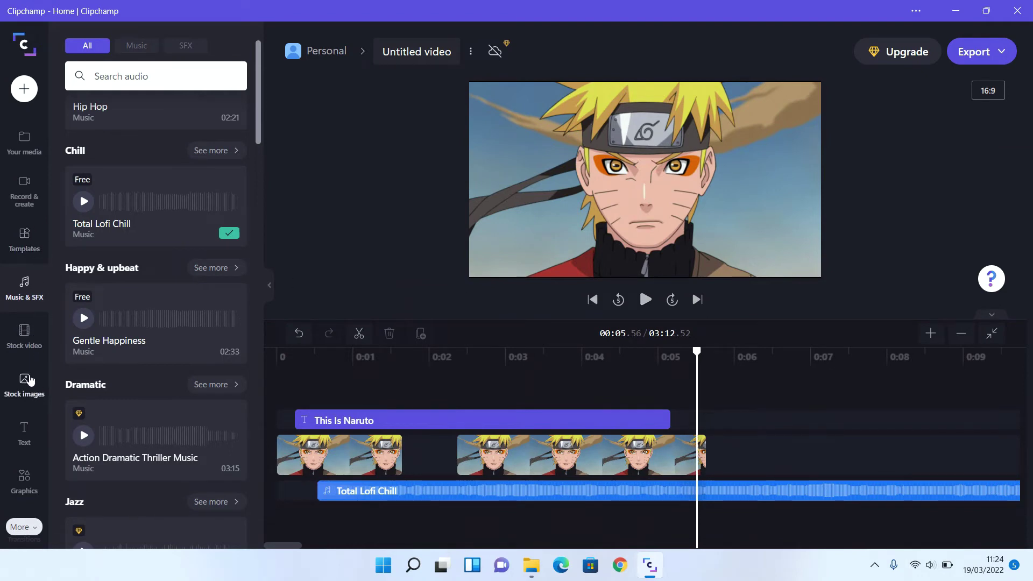
click(28, 341)
click(31, 385)
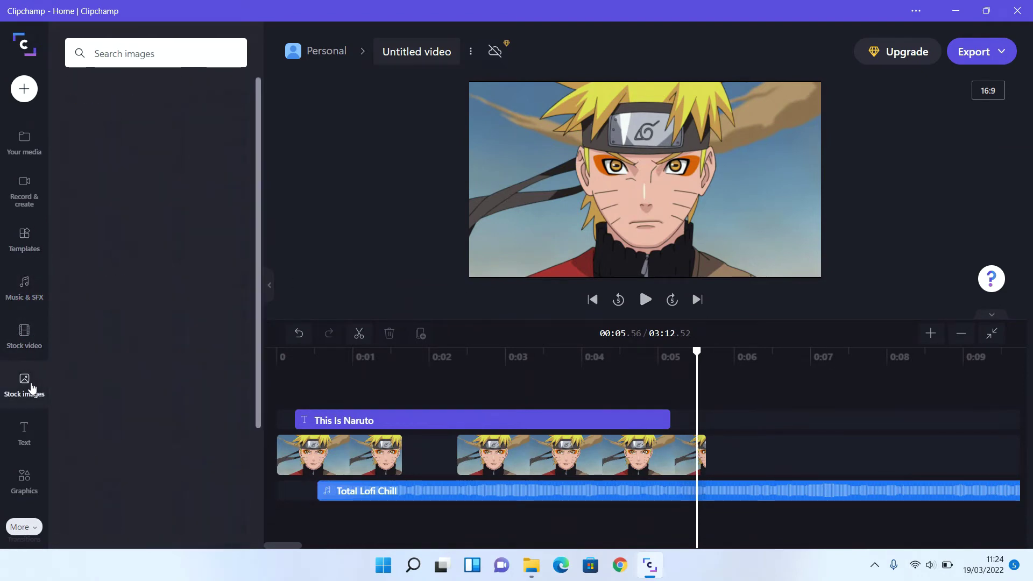
scroll(31, 385, down, 1)
click(31, 487)
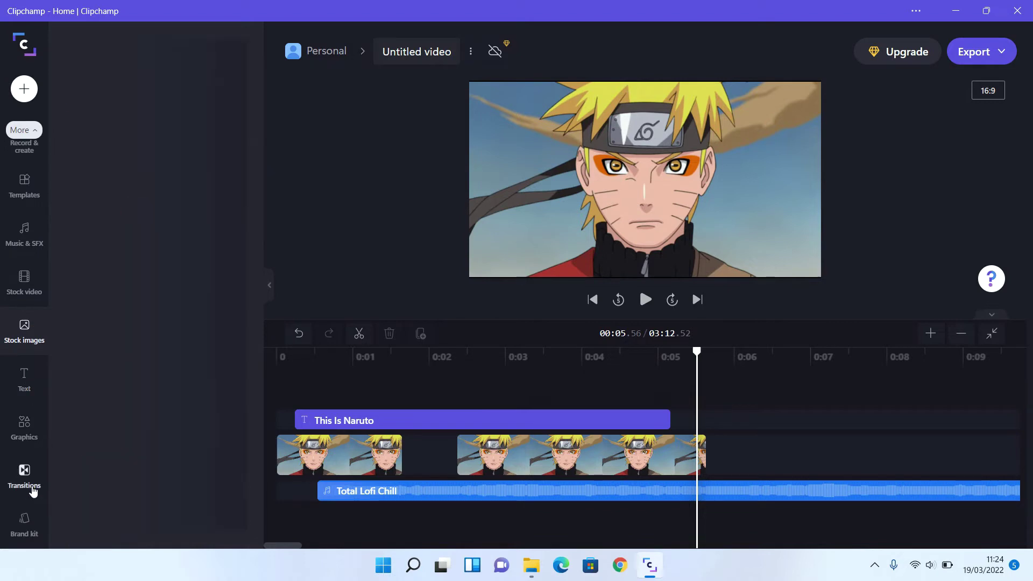
scroll(192, 260, down, 2)
scroll(193, 255, up, 2)
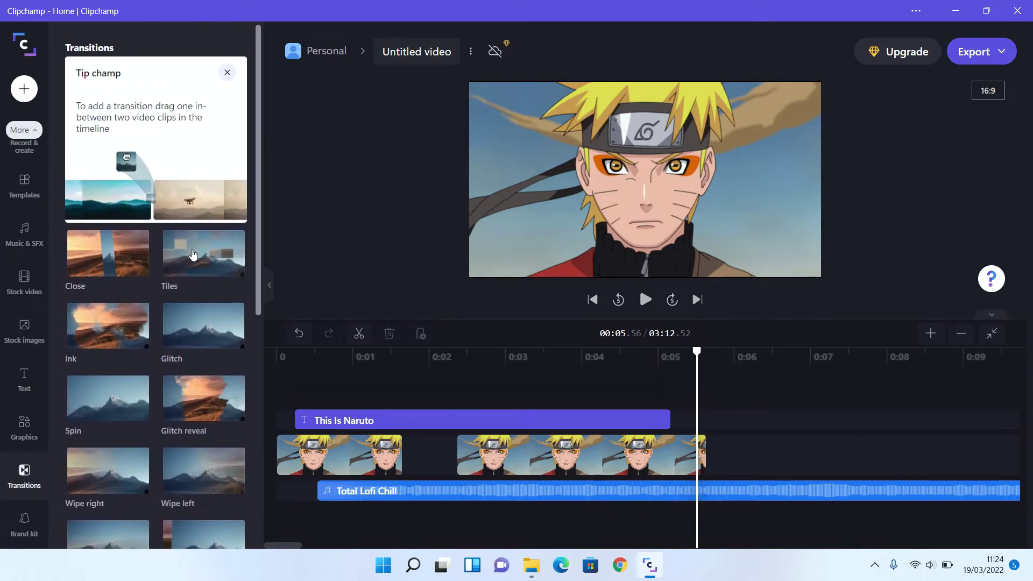
scroll(192, 255, down, 8)
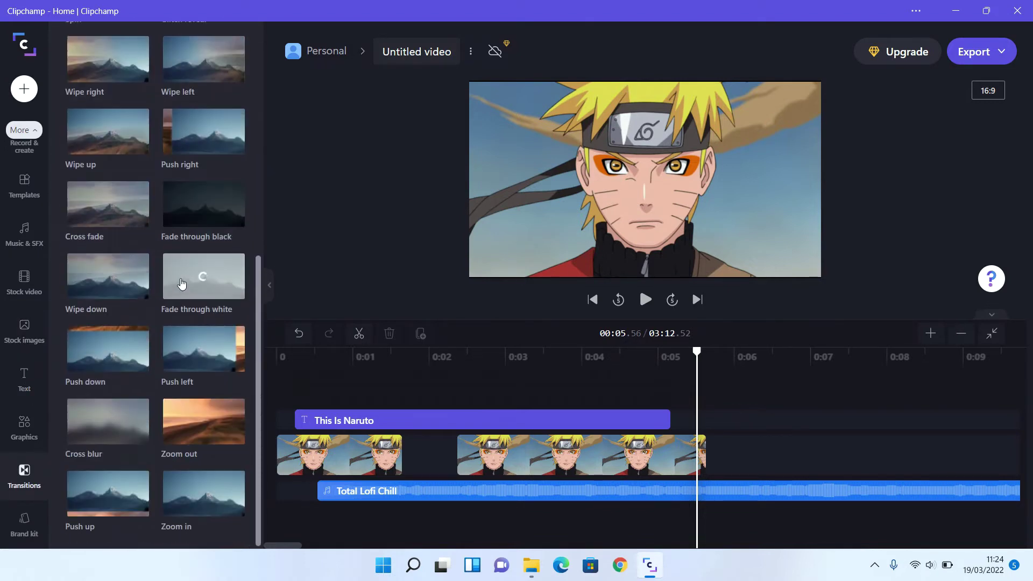
- Extend the end of the second naruto.jpg clip to about 8.6 s on the timeline
click(591, 460)
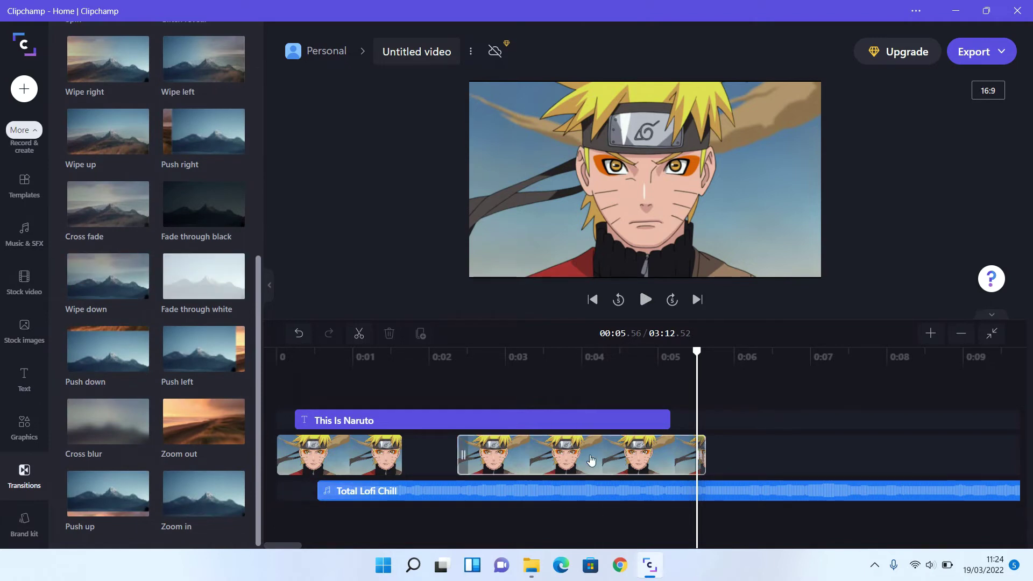
click(592, 460)
click(607, 357)
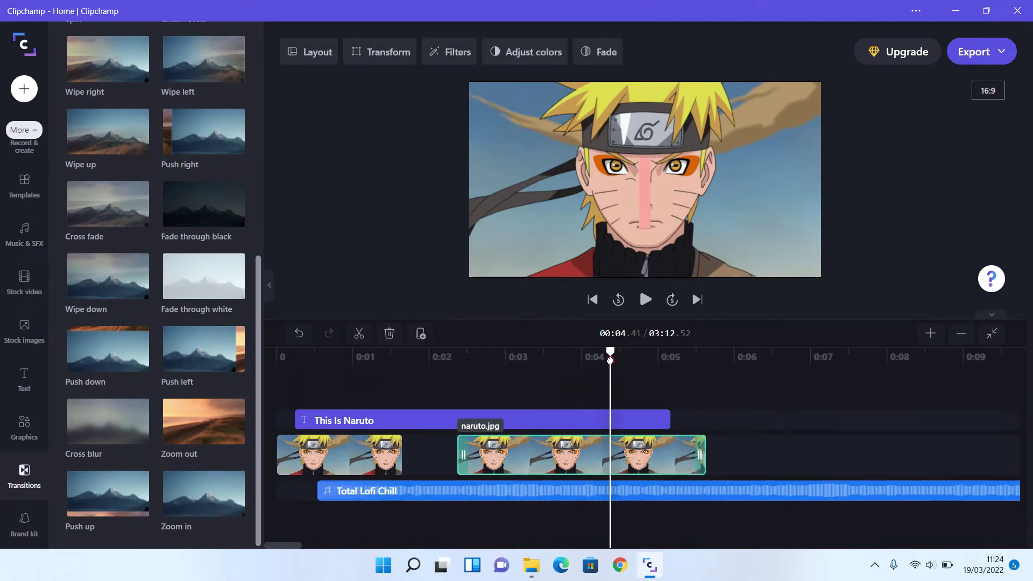
drag(699, 455, 922, 455)
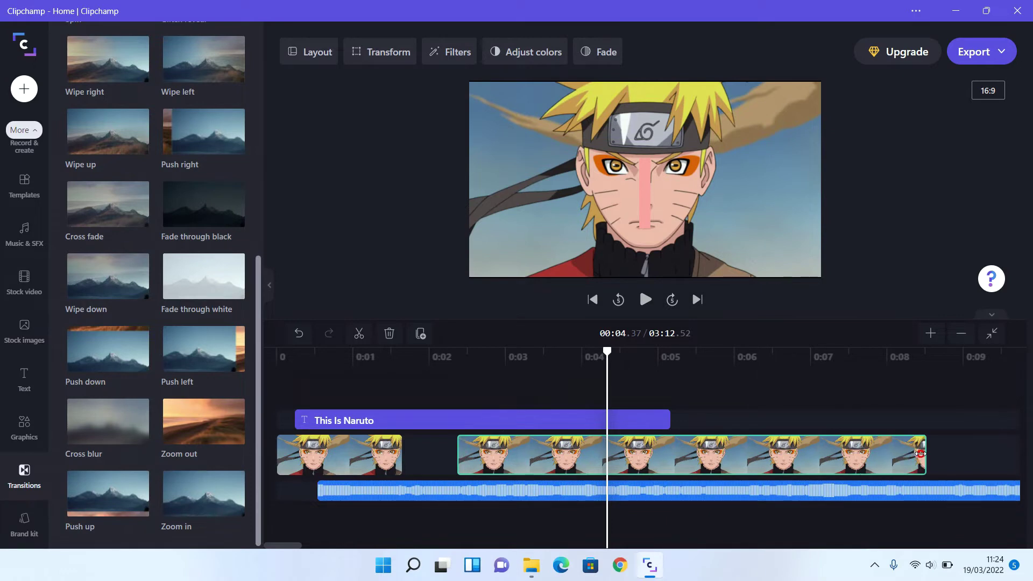
- Split the extended naruto.jpg clip at about 5.81 s
drag(607, 350, 716, 351)
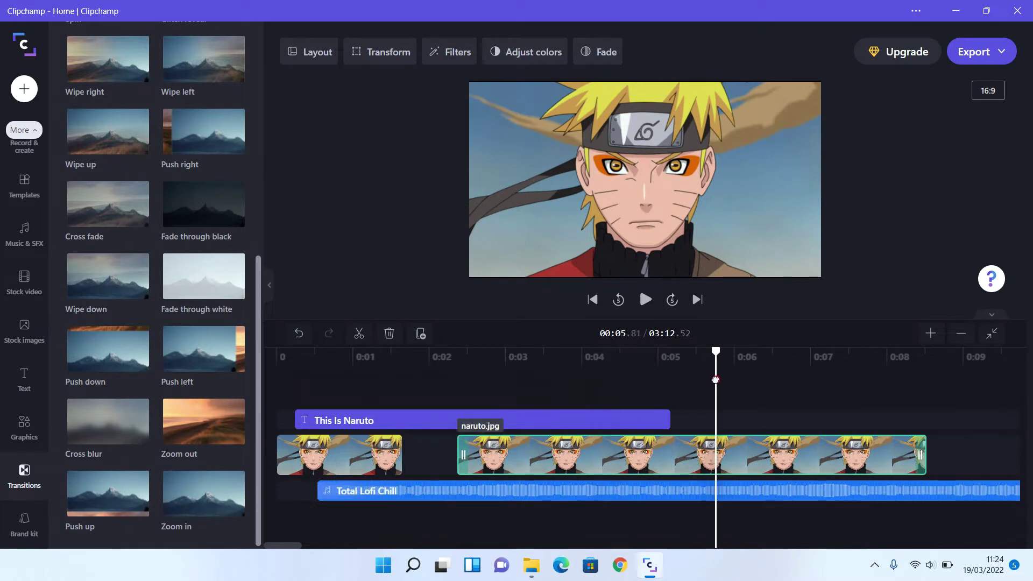
right_click(733, 459)
click(774, 413)
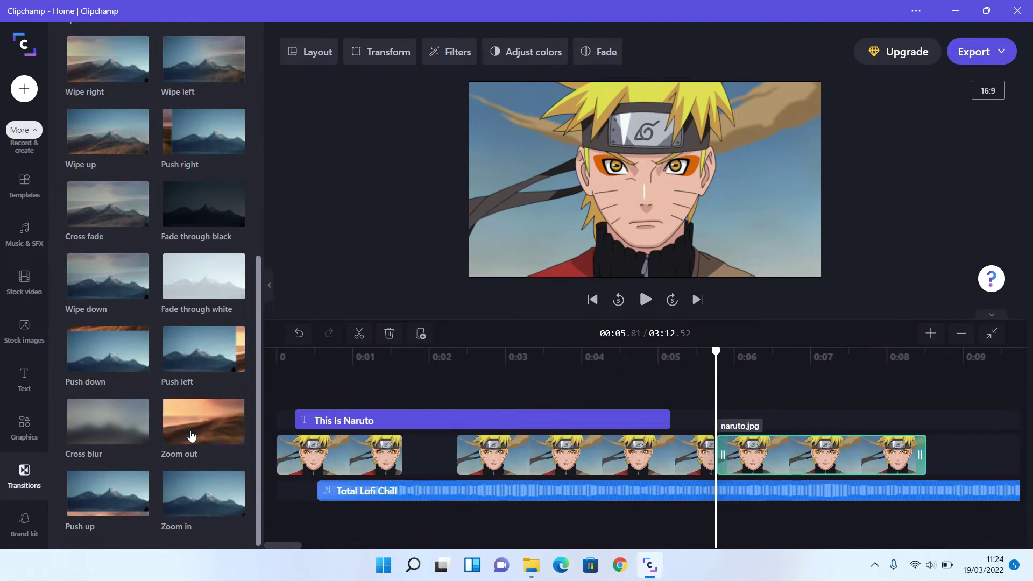
- Add a Zoom out transition at the 5.81 s cut between the two adjoining clips and play it back
drag(183, 428, 719, 463)
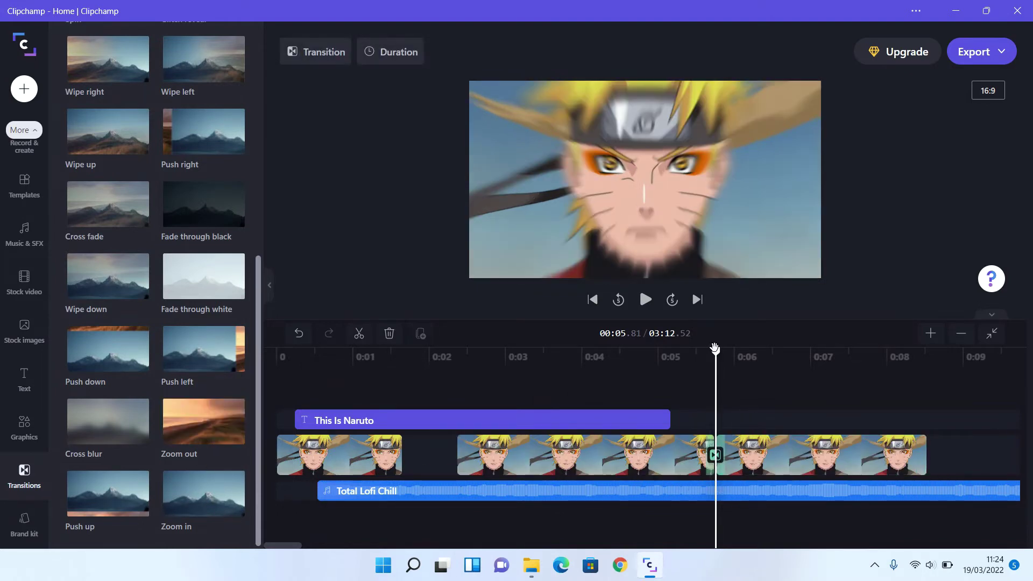
drag(716, 351, 640, 348)
click(645, 300)
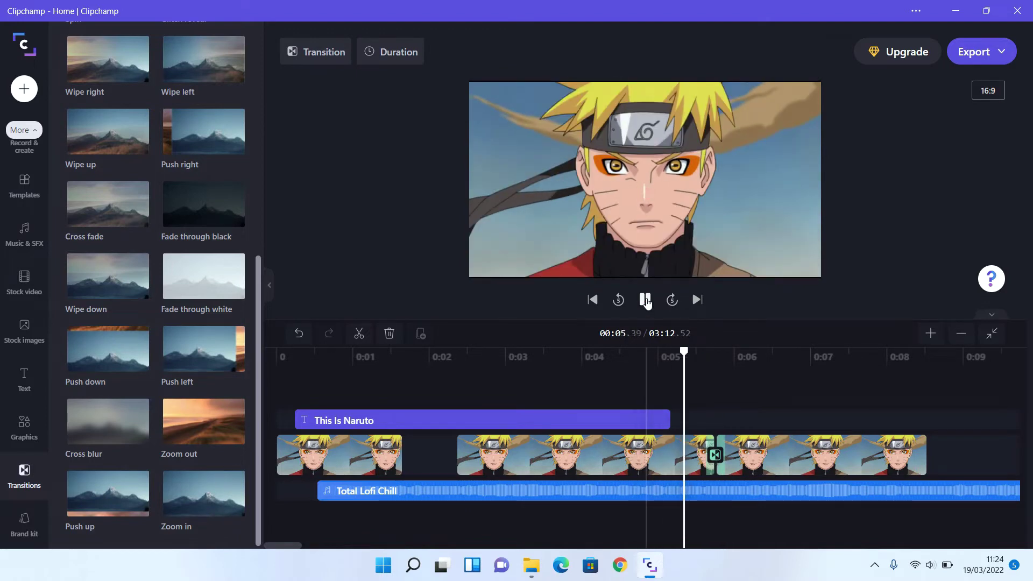
click(646, 300)
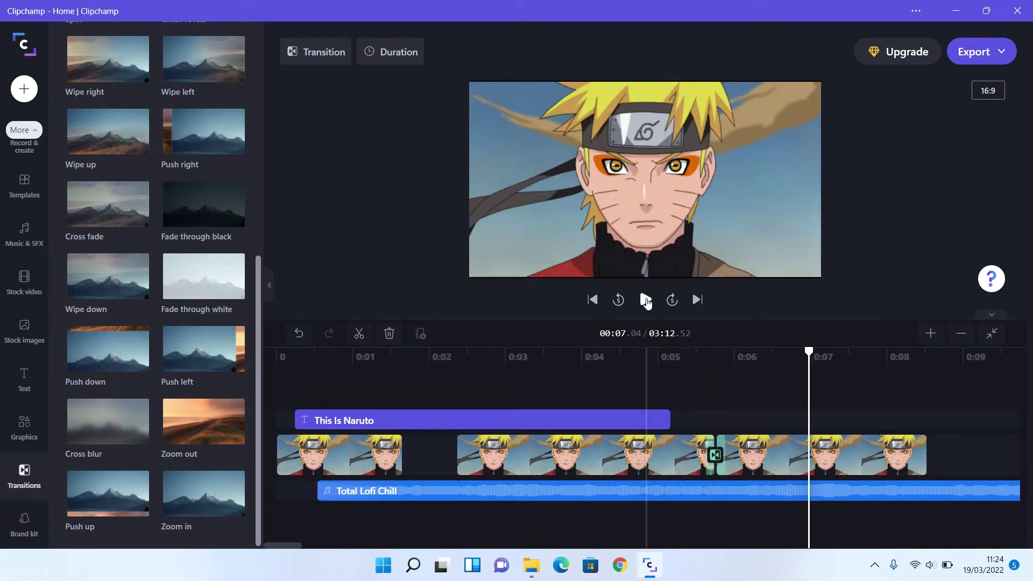
- Place the playhead at about 5.74 s within the transition and view the export quality options
scroll(130, 341, up, 1)
scroll(130, 341, up, 7)
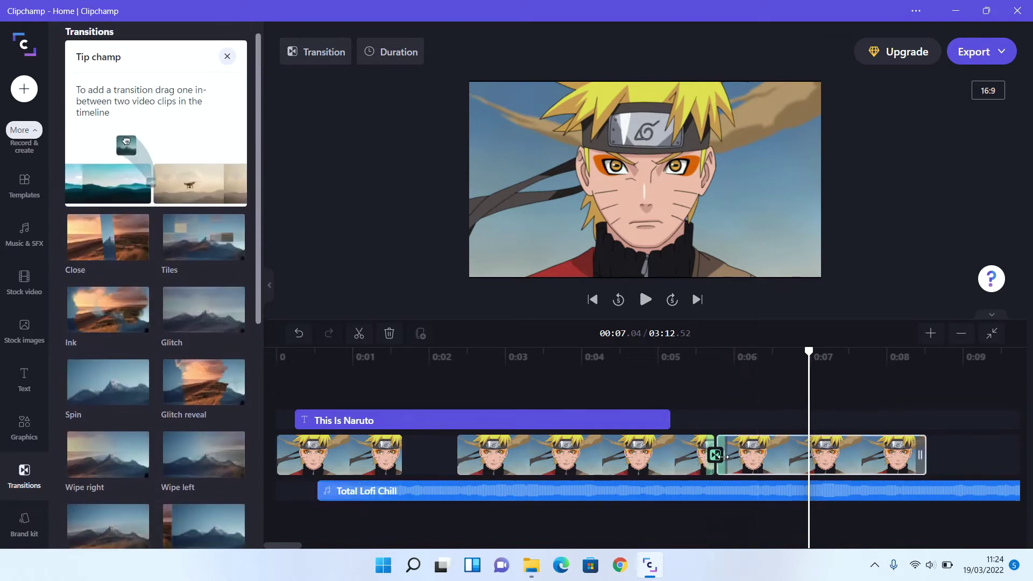
drag(808, 350, 711, 399)
click(1005, 47)
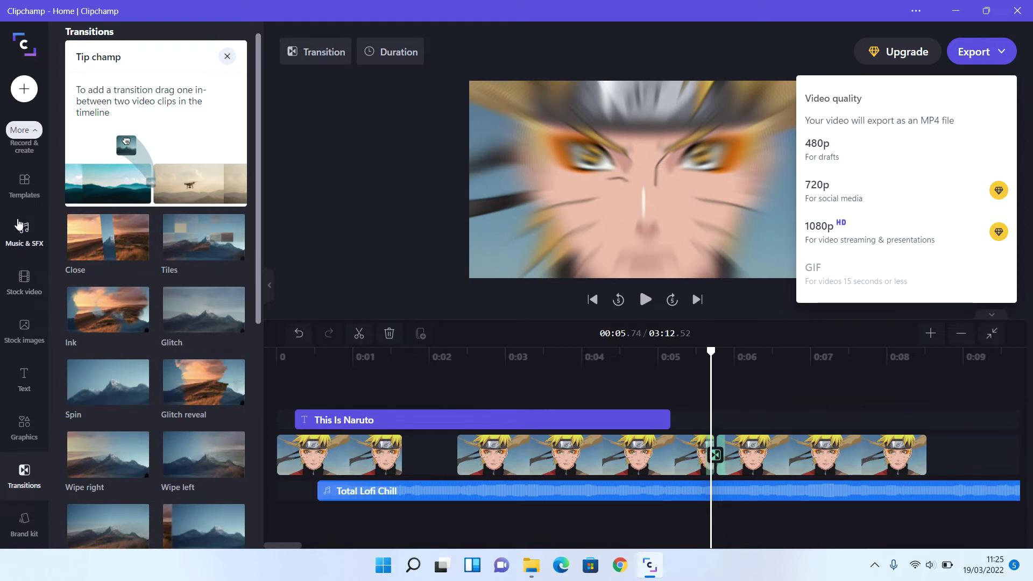
scroll(22, 296, up, 1)
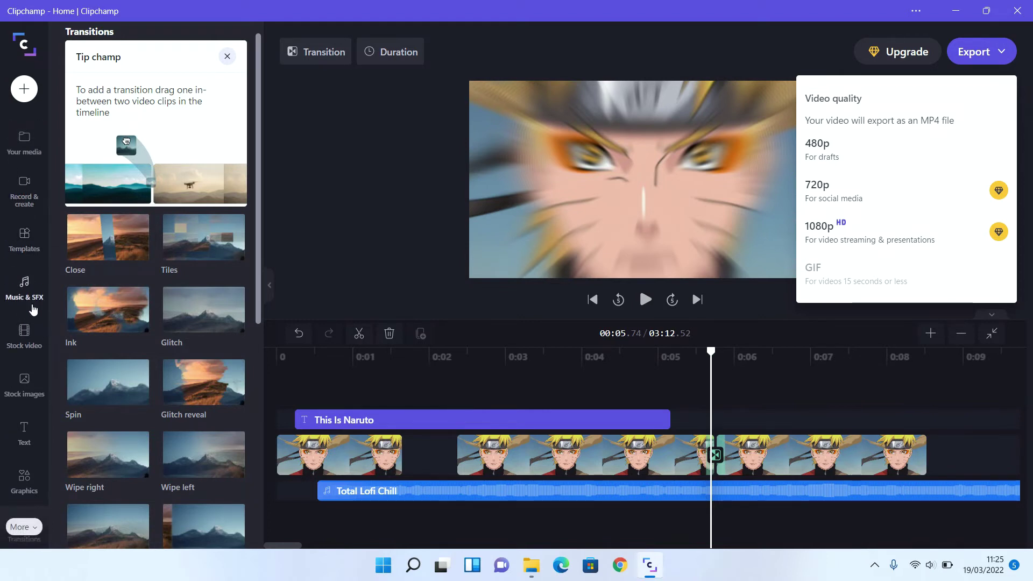
- Create a text-to-speech narration reading "This is naruto", preview it and save it to the media
click(45, 191)
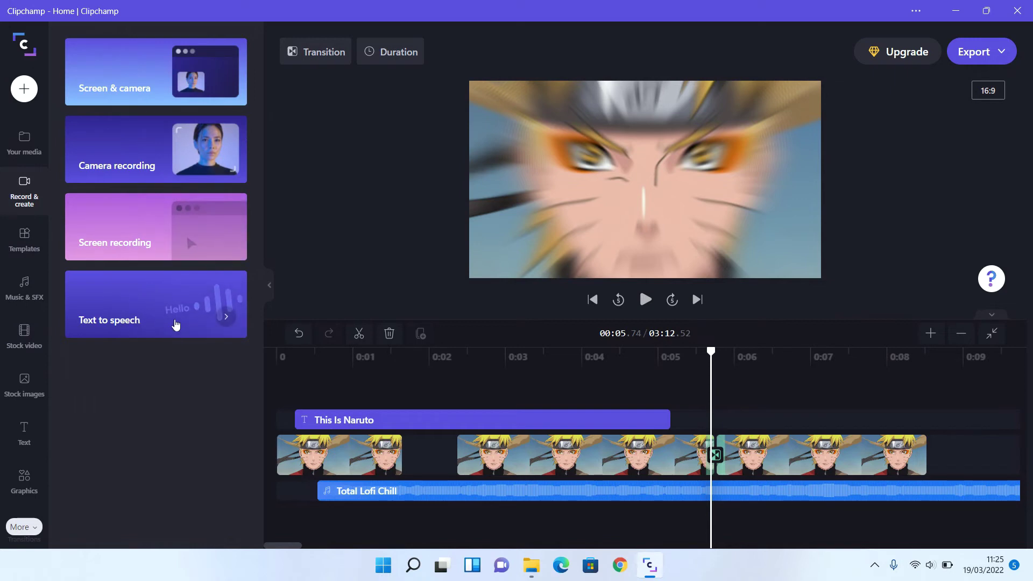
click(156, 311)
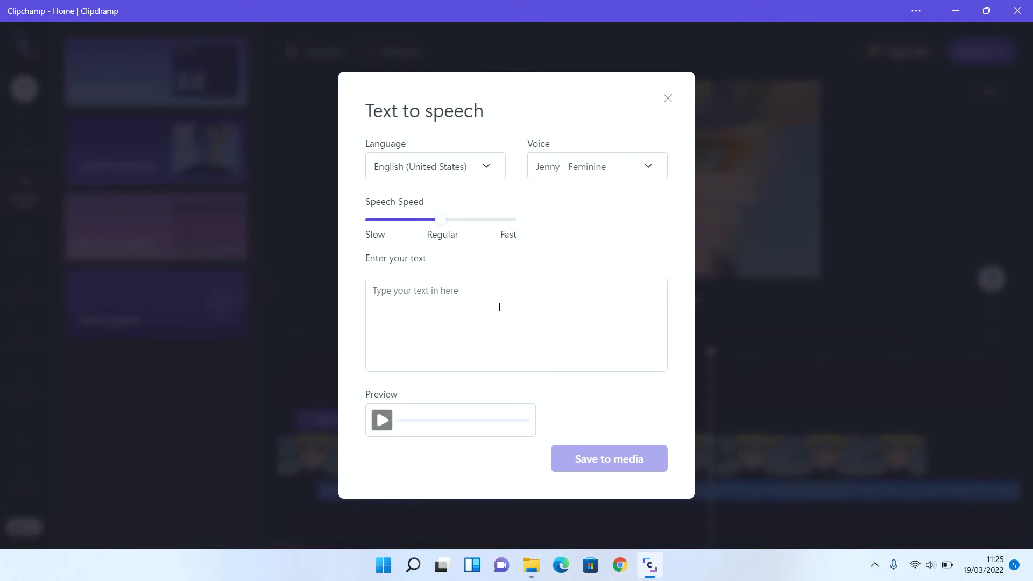
text(This is naruto)
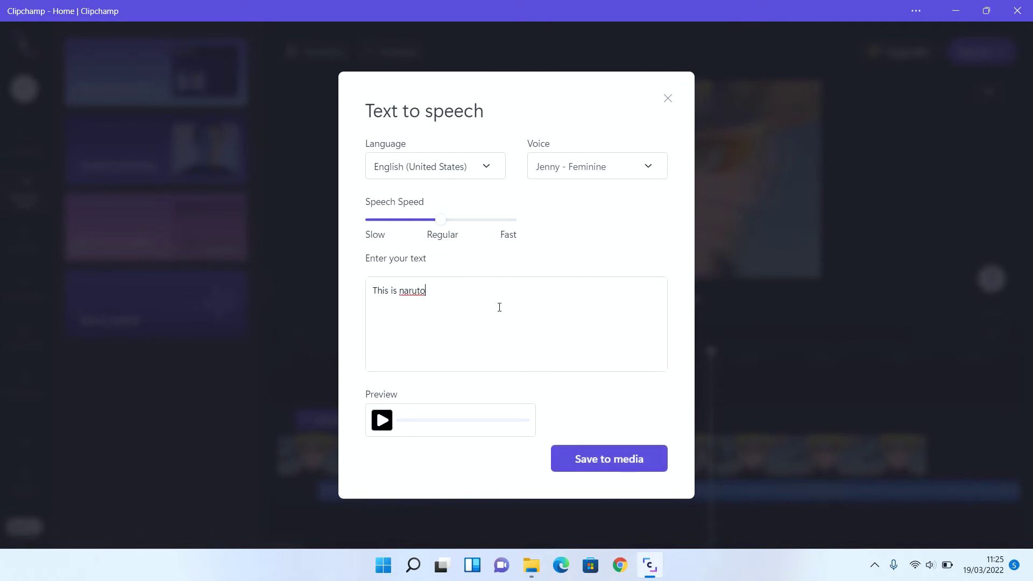
click(384, 420)
click(634, 459)
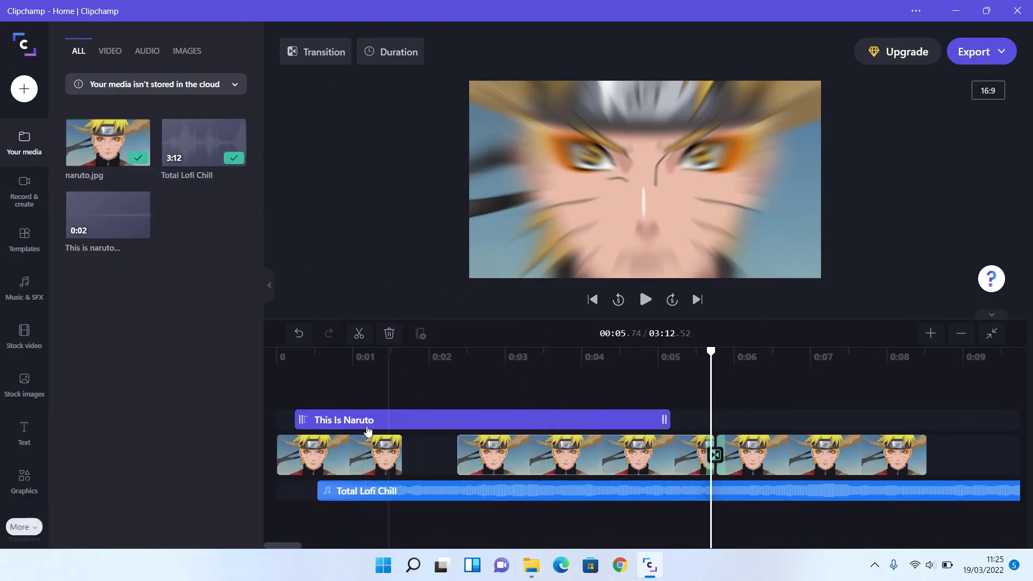
- Place the "This is naruto" narration at the start of the timeline on a new track below the music
click(841, 498)
click(383, 510)
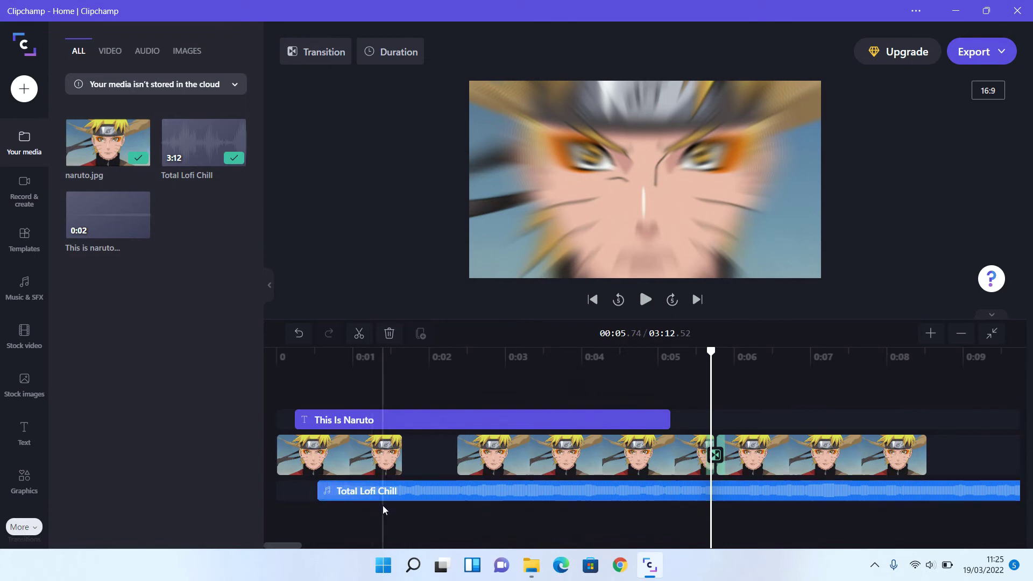
click(147, 50)
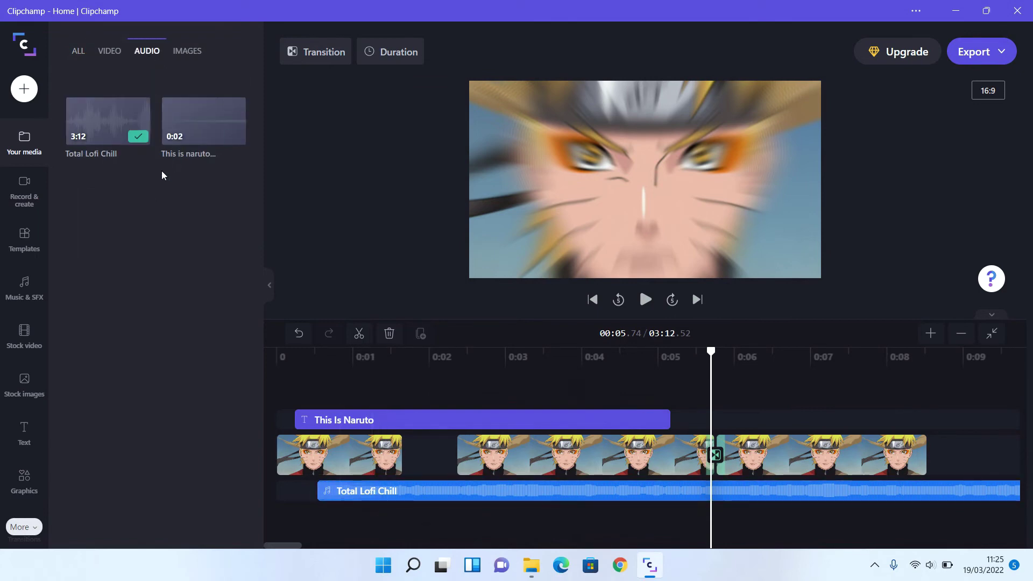
drag(189, 130, 307, 528)
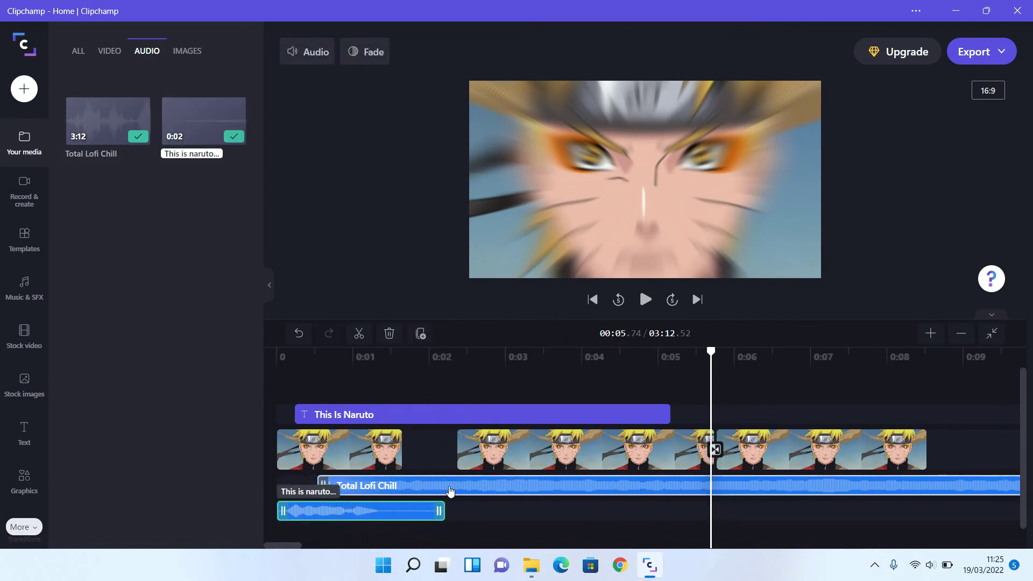
- Move the Total Lofi Chill music to start at about 2.3 s, after the narration, and play the video from the beginning
drag(451, 490, 581, 489)
drag(711, 377, 272, 378)
click(647, 304)
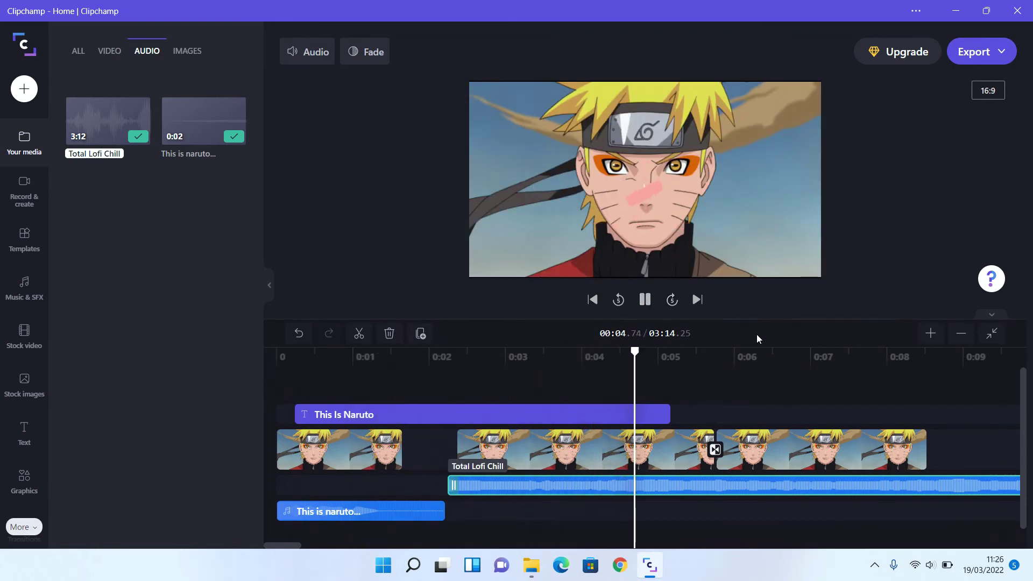
click(646, 299)
- Split the Total Lofi Chill music at about 8.62 s, at the end of the last clip, and delete the remainder
drag(773, 354, 928, 367)
right_click(948, 486)
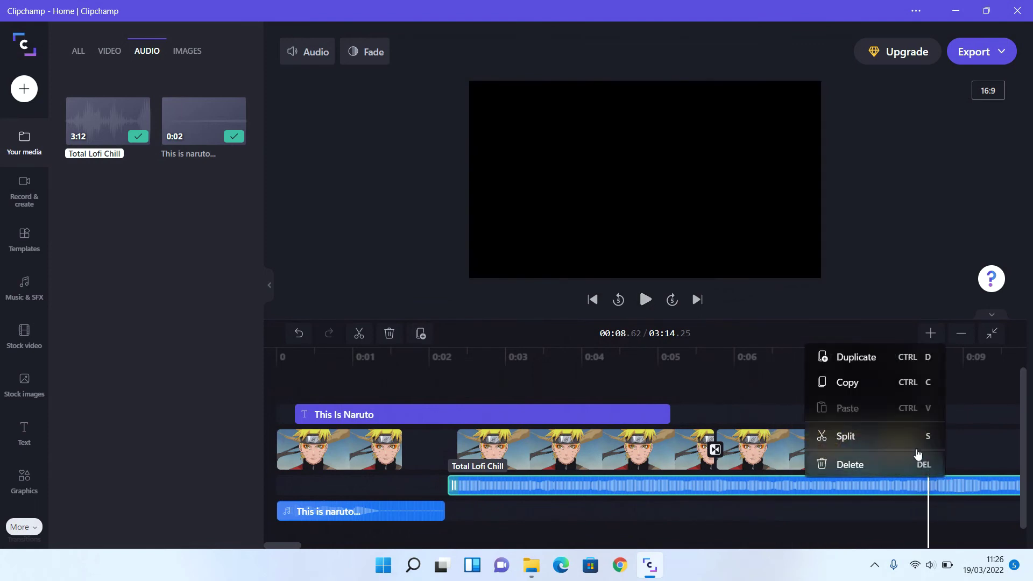
click(894, 438)
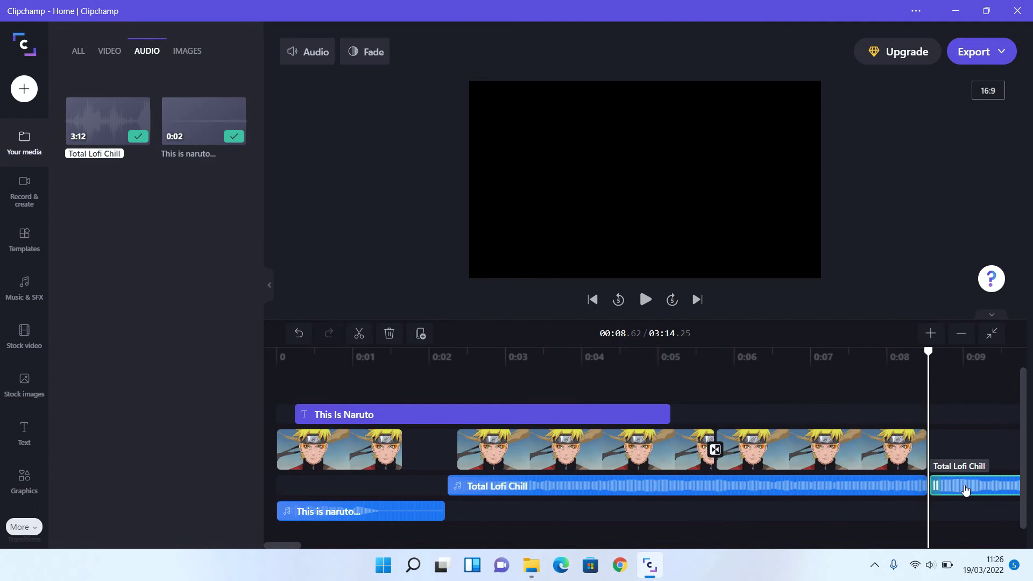
key(Delete)
- Export the video in 480p quality and open the upgrade plans
click(1004, 54)
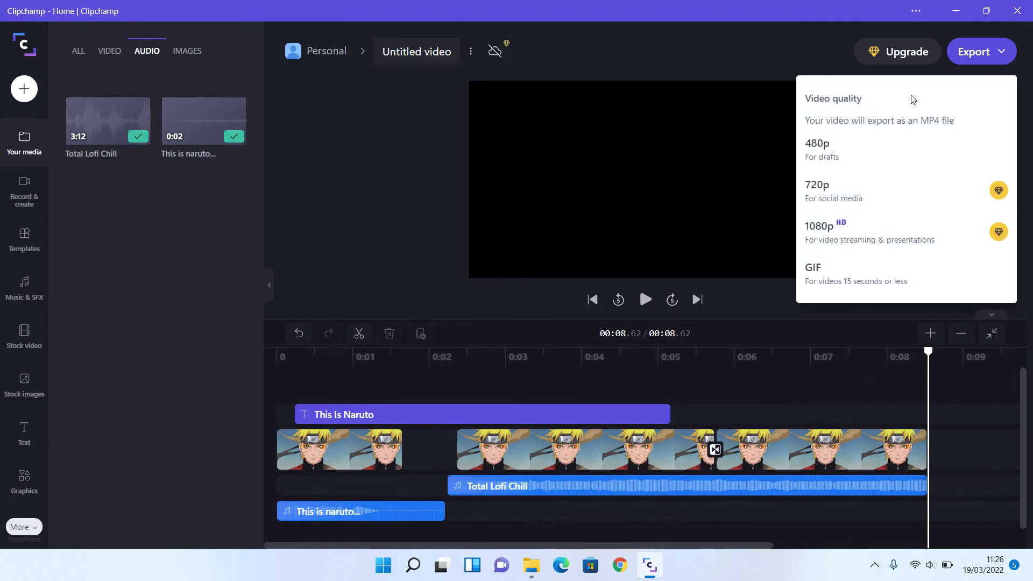
click(824, 152)
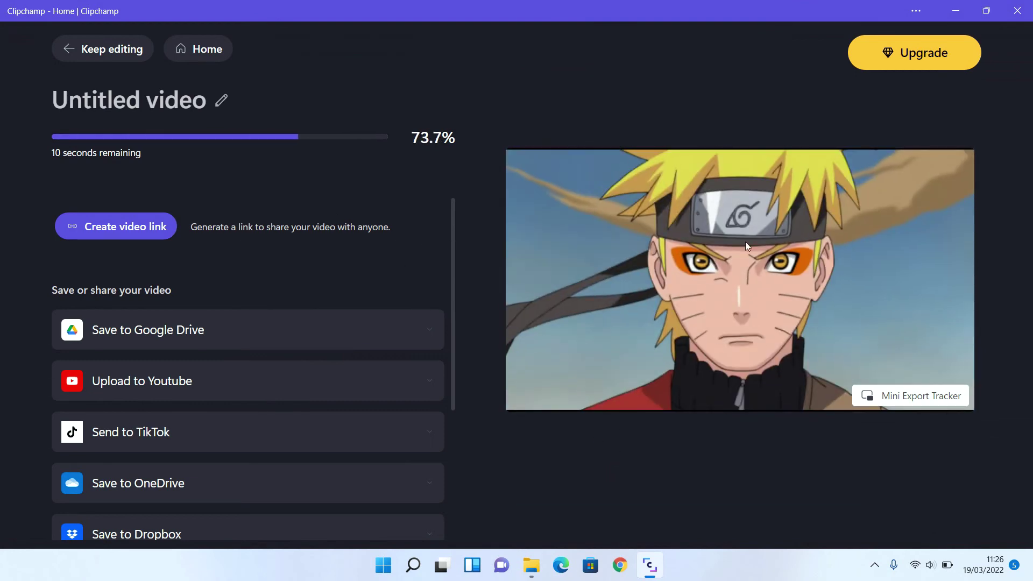
click(900, 65)
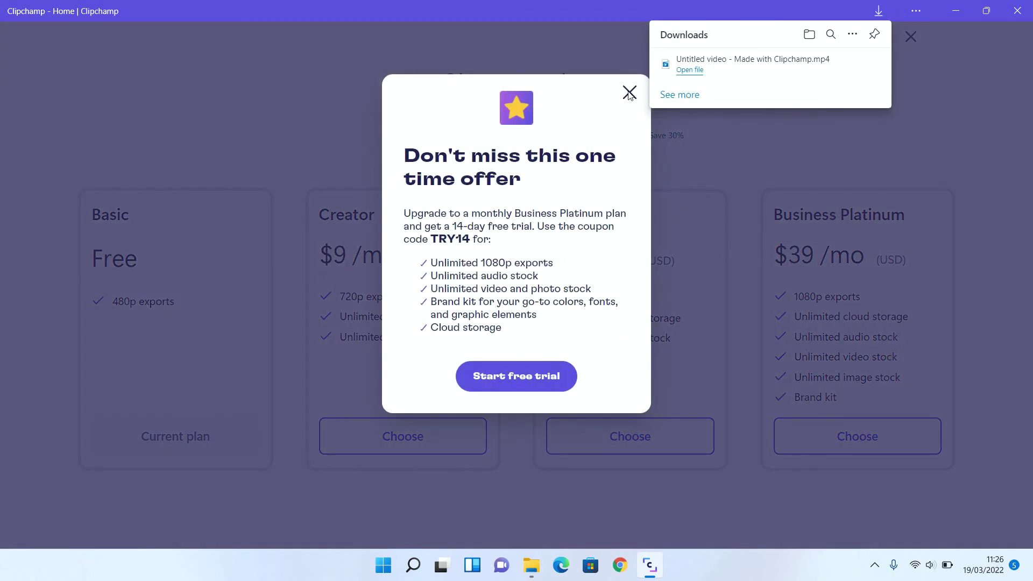
- Show the exported MP4 in the Downloads folder, play it, and close the player and the folder
click(832, 65)
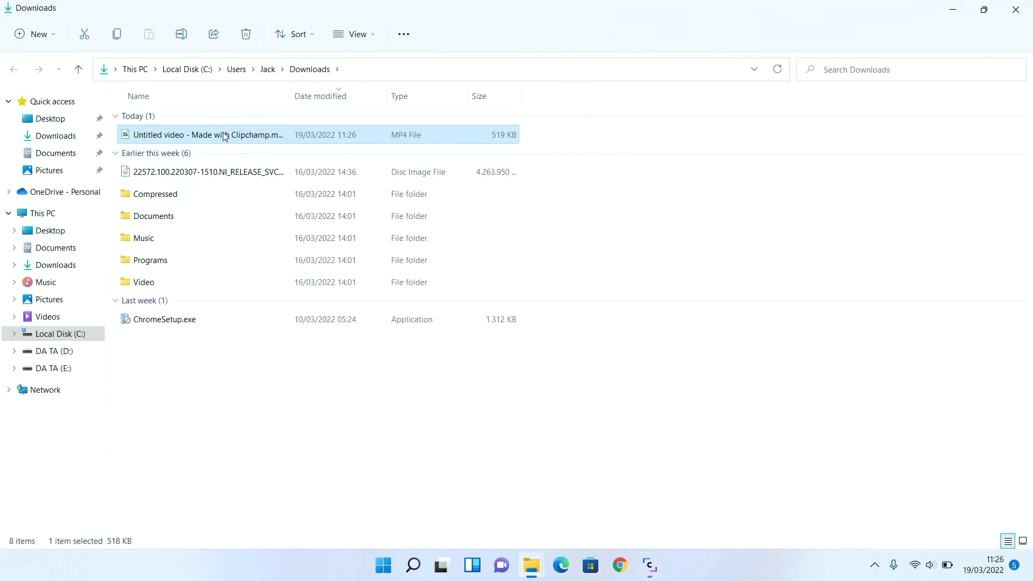
double_click(225, 136)
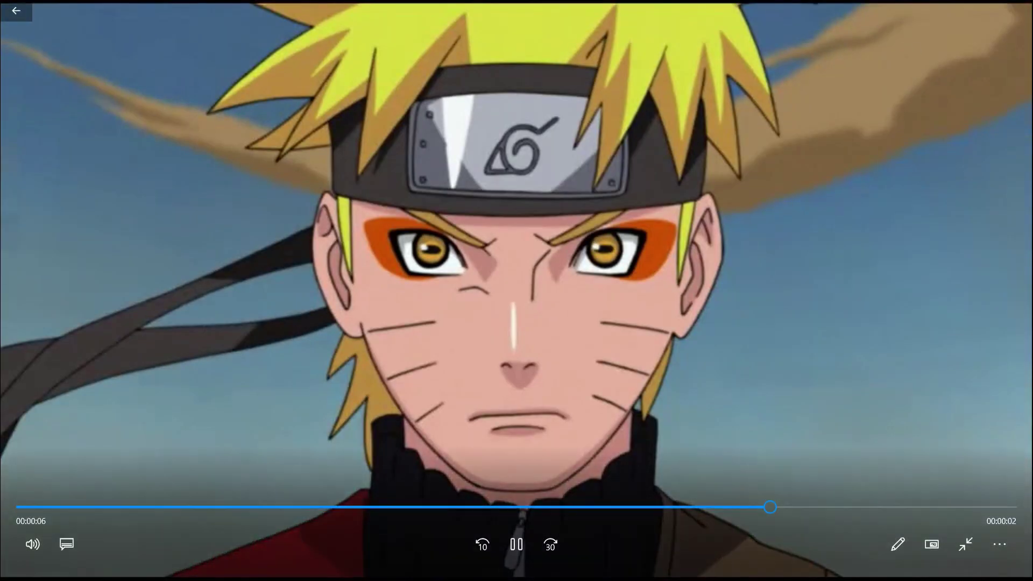
mouse_move(1030, 7)
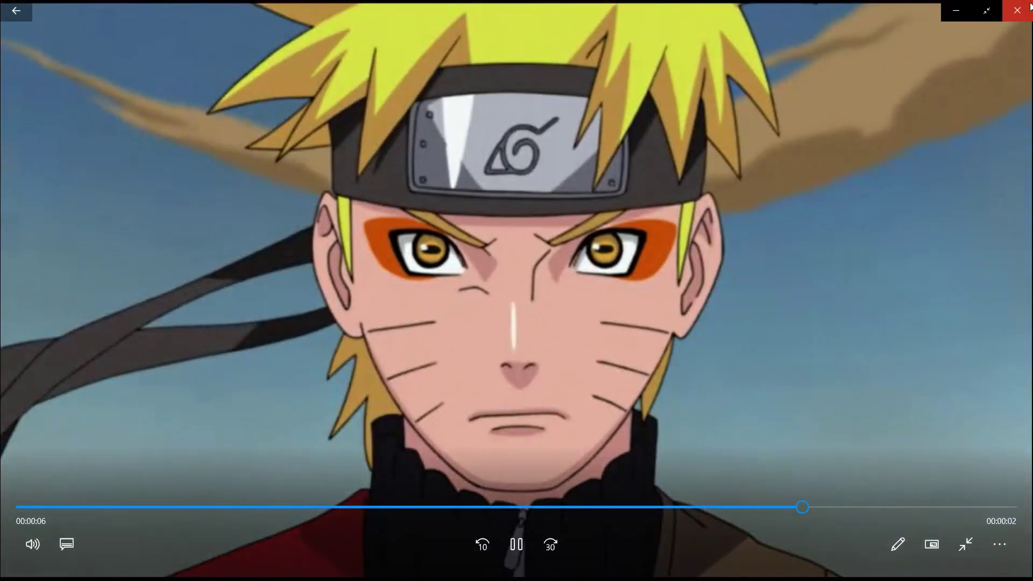
click(988, 18)
click(1017, 11)
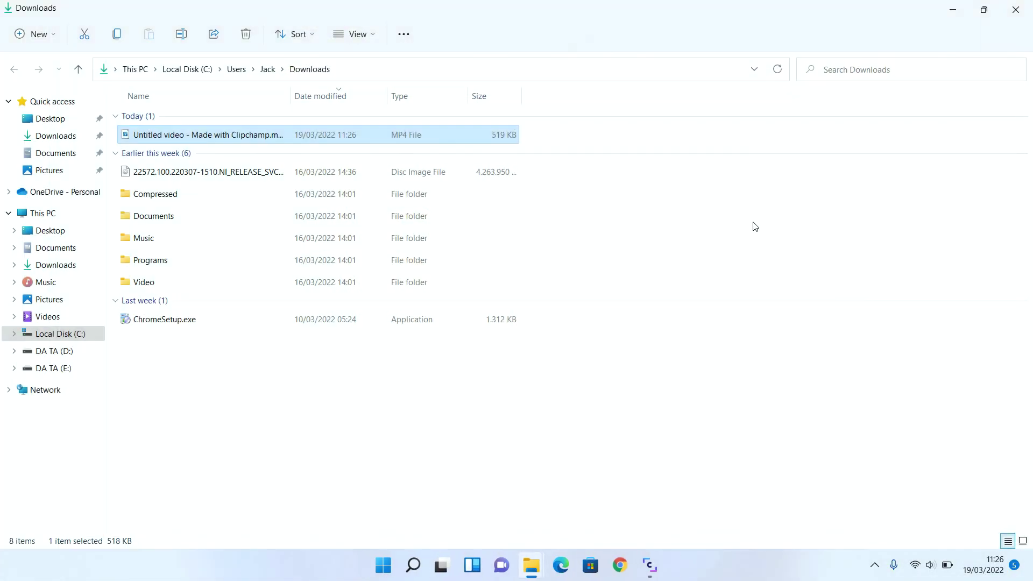
click(1016, 10)
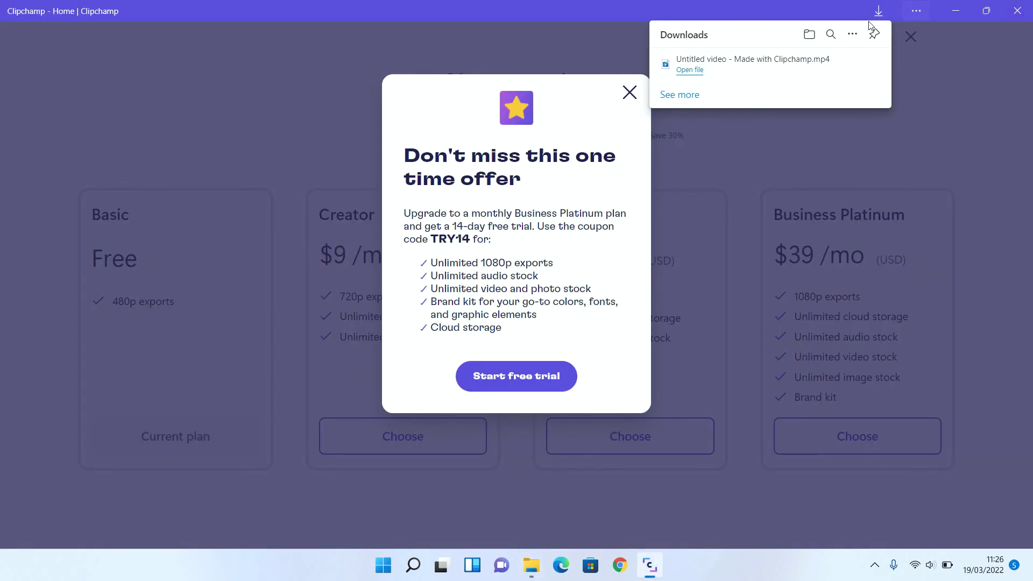
- Dismiss the one-time offer and restore the maximized window to its smaller size
click(630, 93)
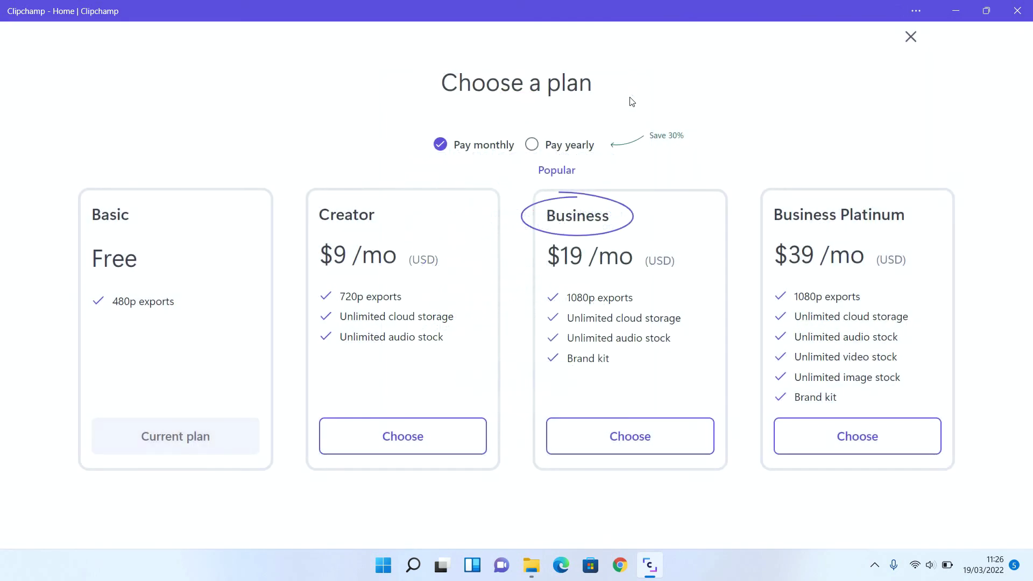
click(987, 11)
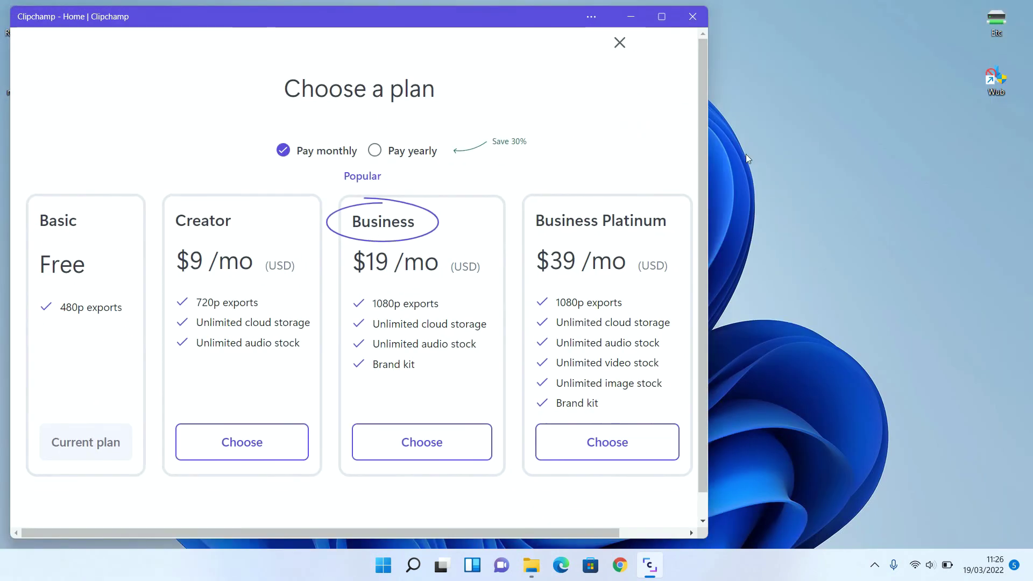